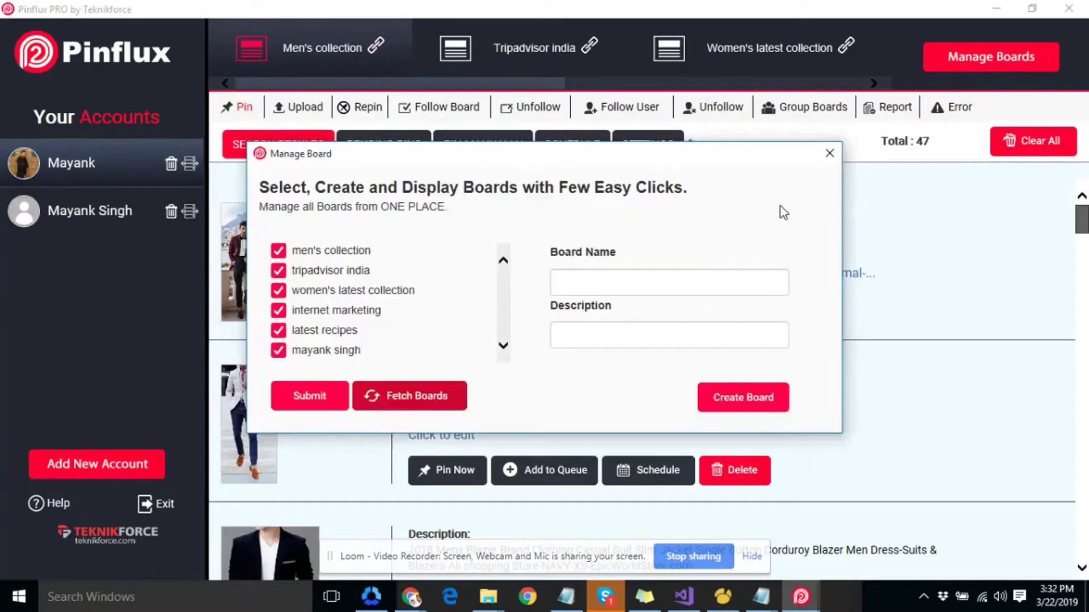
Close the board manager and review the Repin results and user auto-follow settings.
left_click(338, 397)
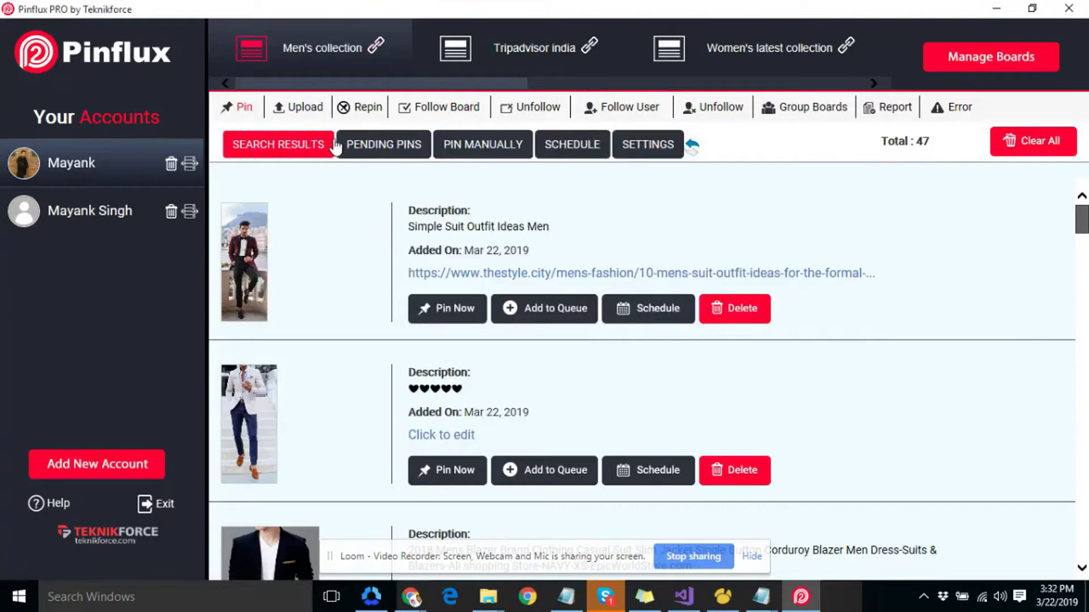
left_click(364, 108)
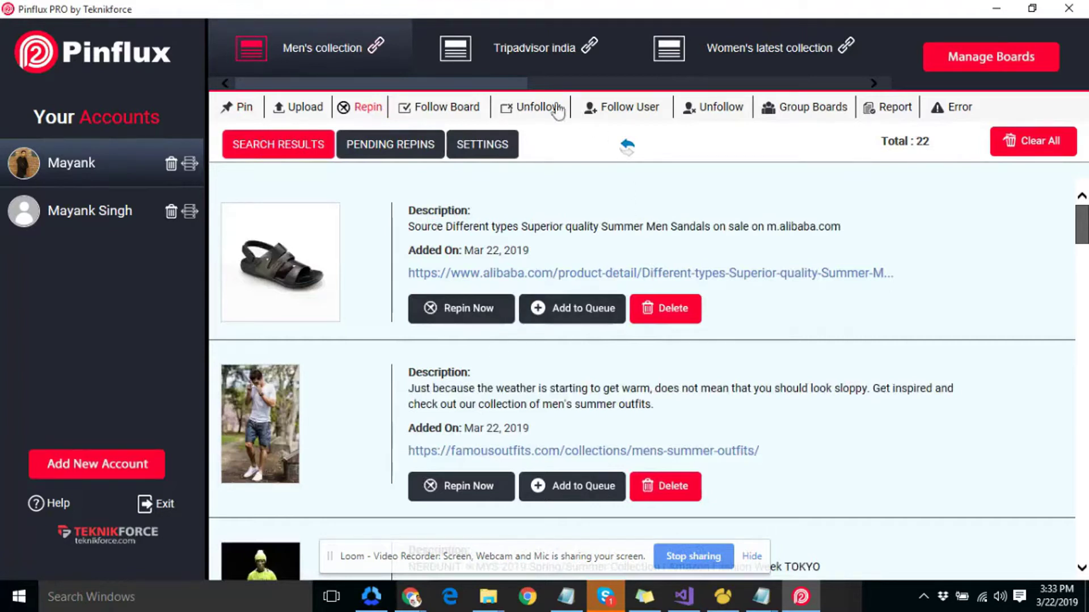
left_click(628, 107)
left_click(610, 145)
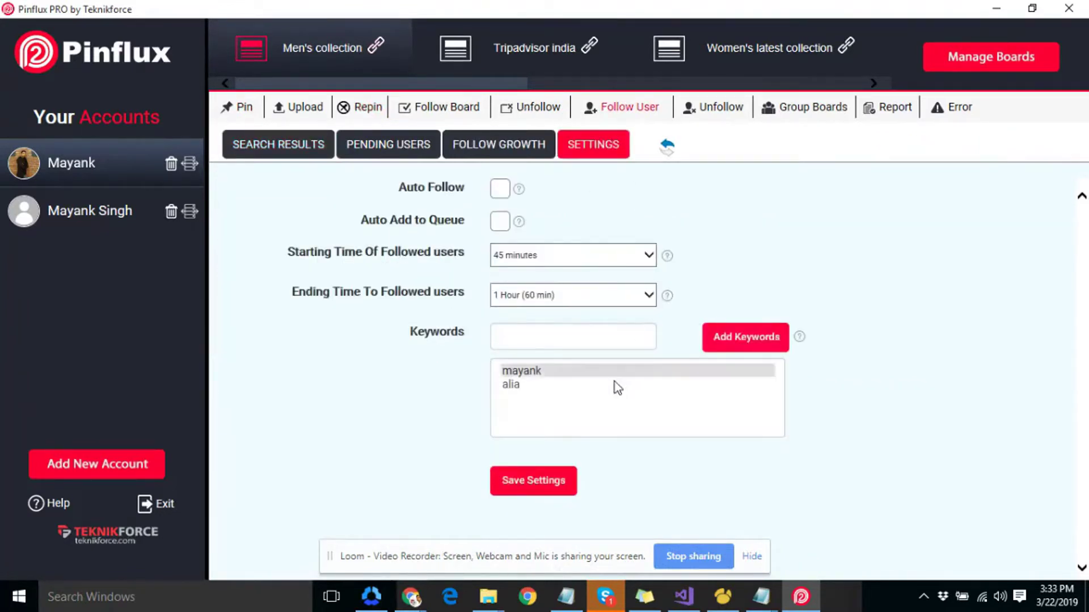
Check the users-to-unfollow list, then start scheduling the first suit-outfit pin.
left_click(721, 108)
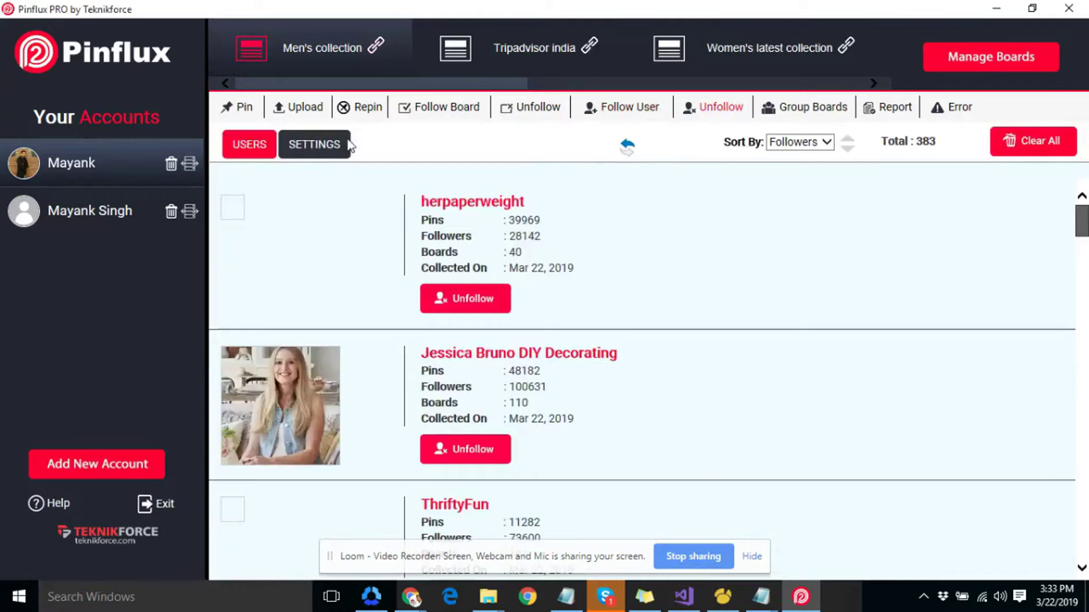
left_click(251, 119)
left_click(657, 309)
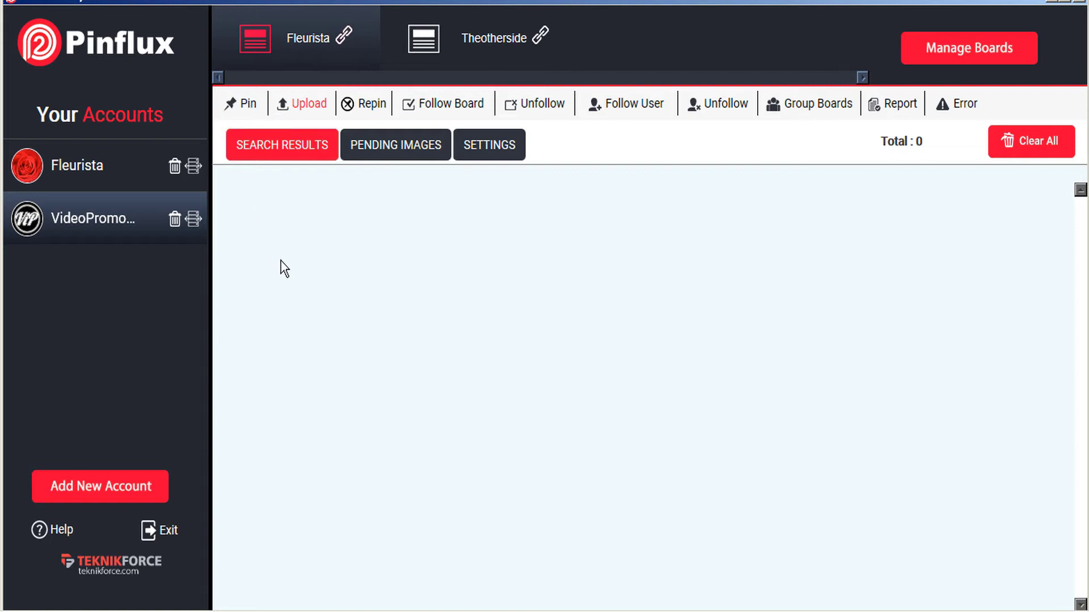
Review the Pin, Upload and Repin sections along with each one's automation settings.
left_click(242, 106)
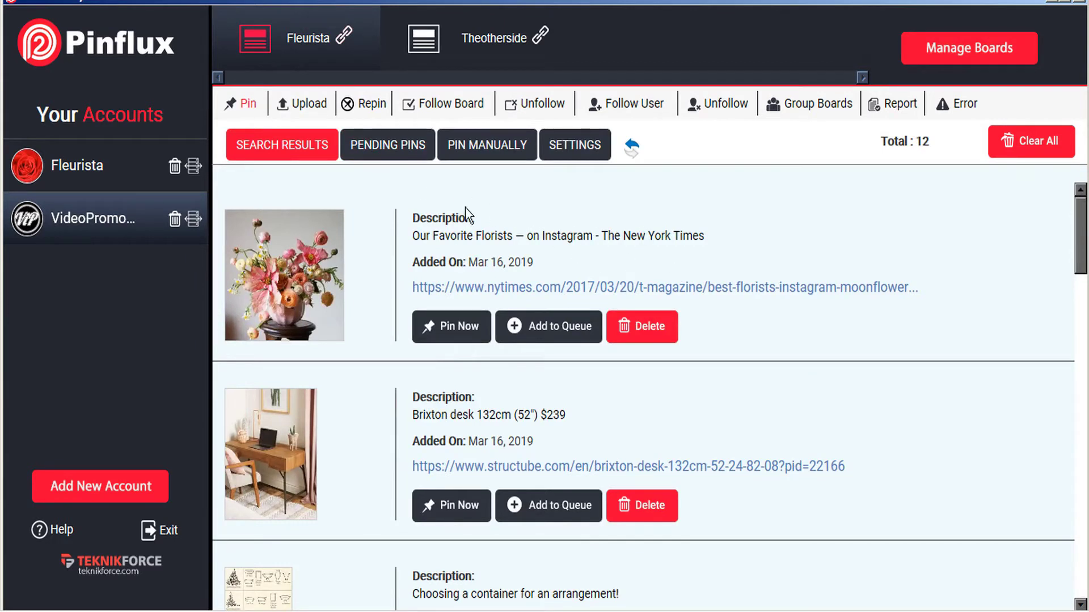
left_click(574, 145)
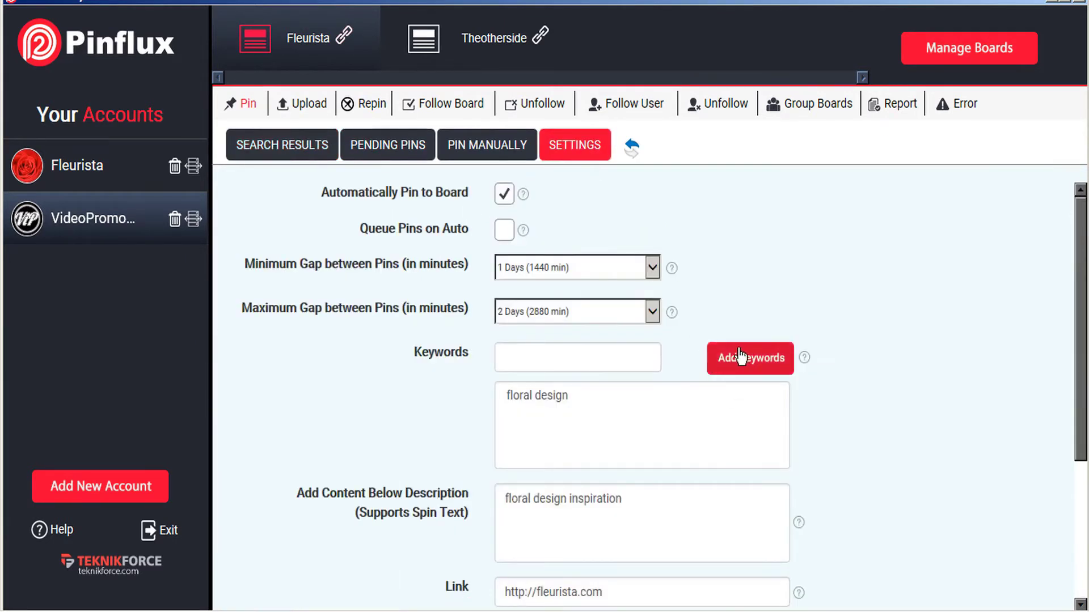
left_click(307, 107)
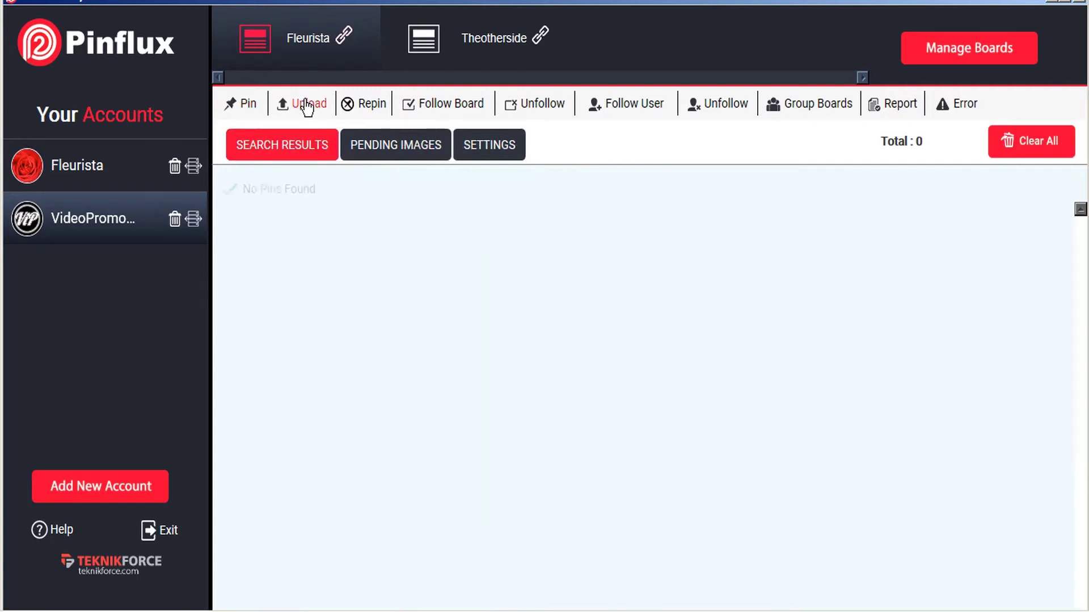
left_click(490, 144)
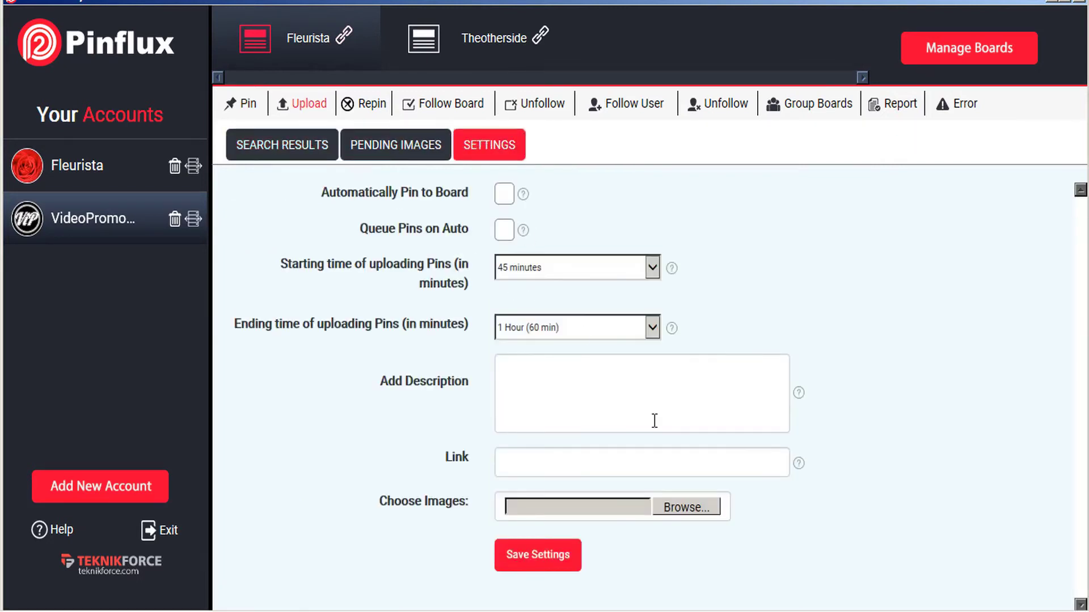
left_click(365, 109)
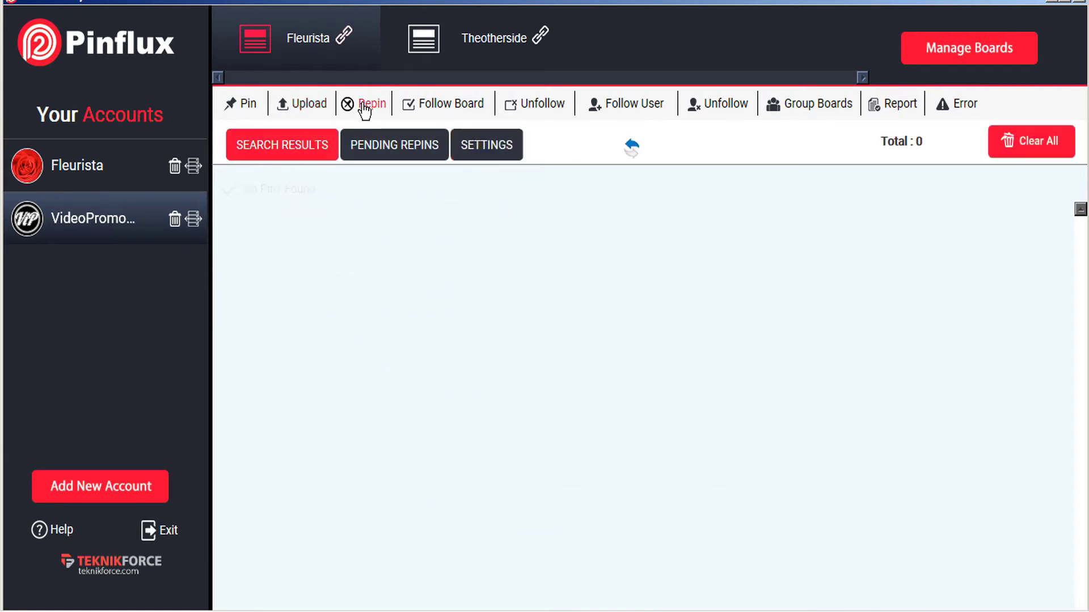
left_click(495, 150)
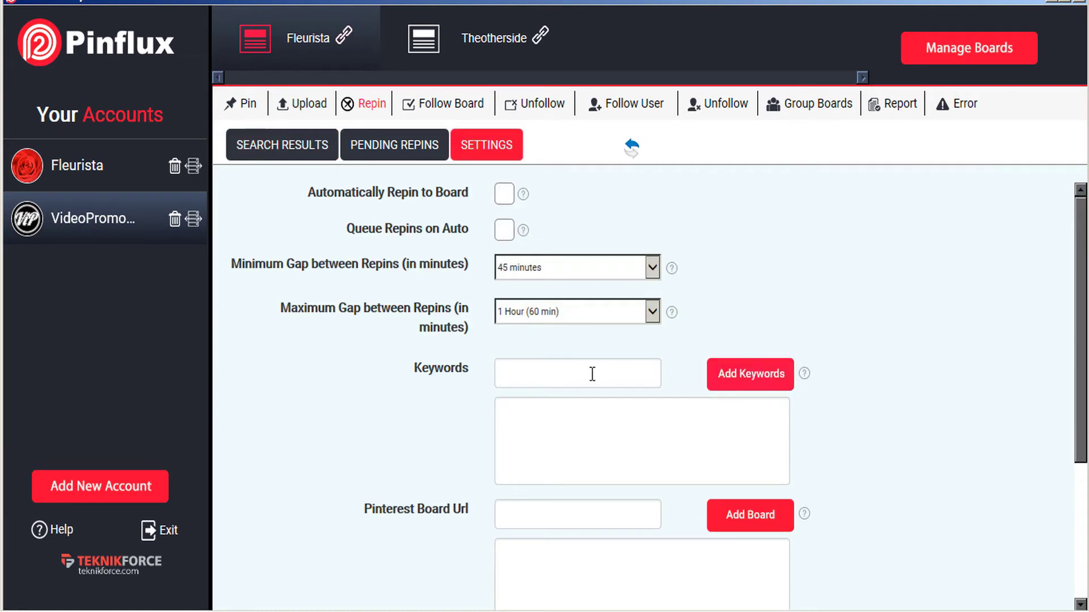
Review board following, board unfollowing, user following and user unfollowing, including their auto settings.
left_click(455, 102)
left_click(596, 155)
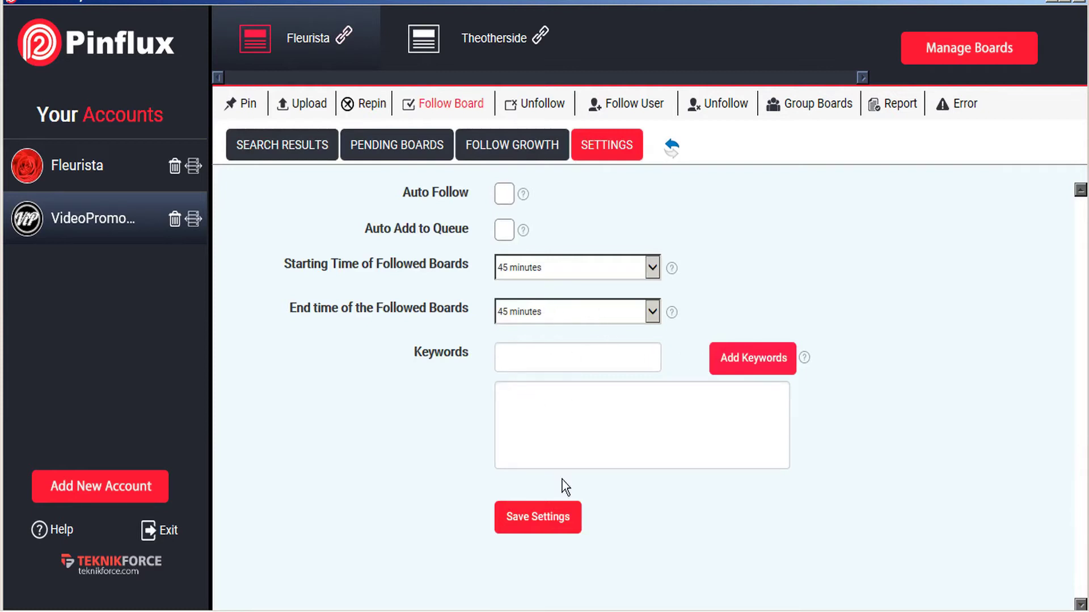
left_click(545, 102)
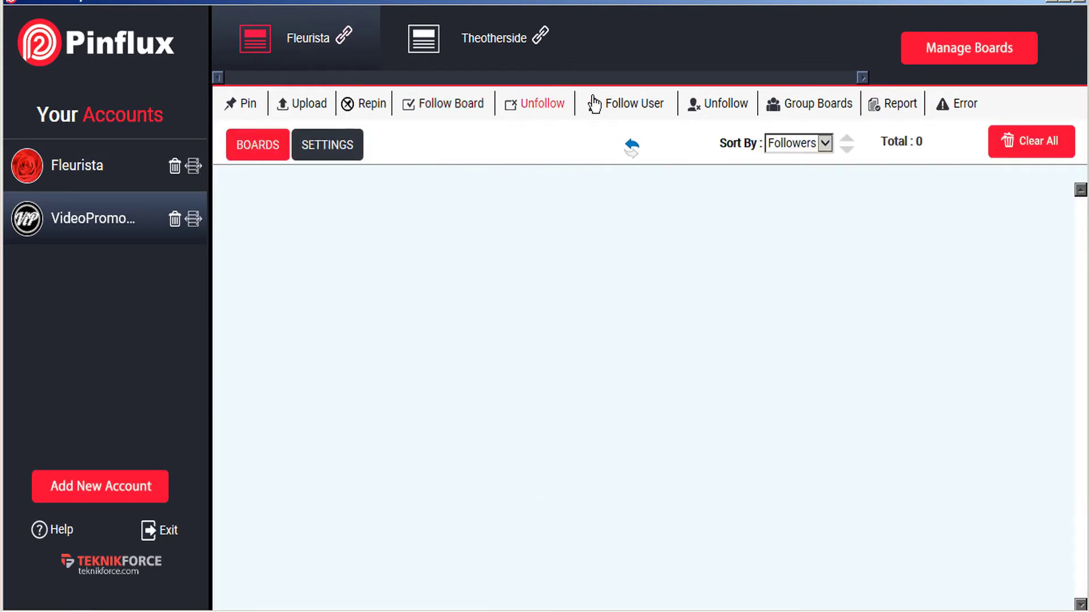
left_click(627, 111)
left_click(605, 147)
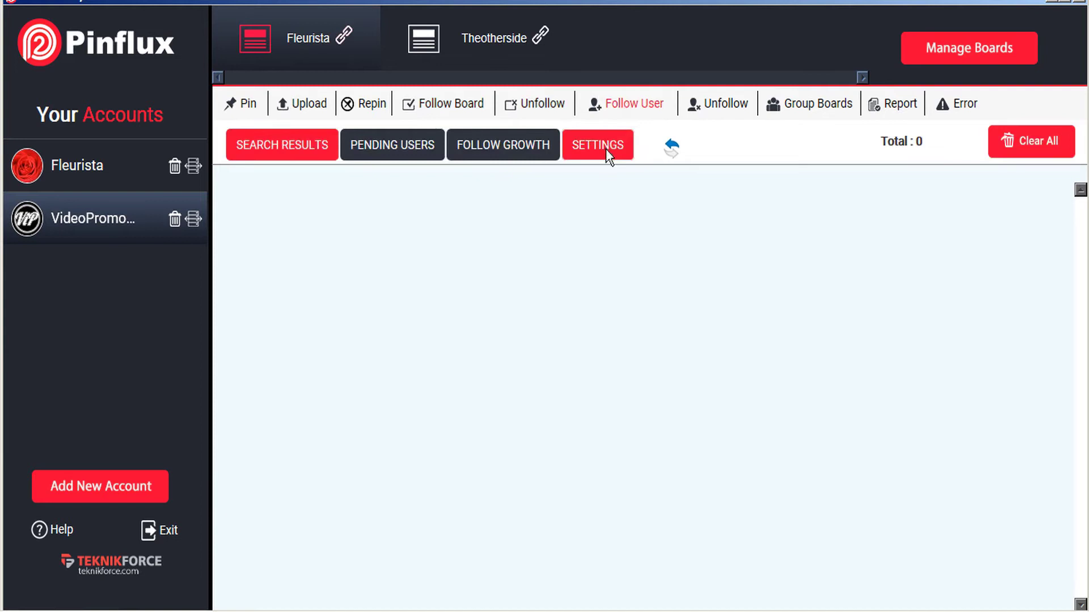
left_click(713, 108)
left_click(304, 146)
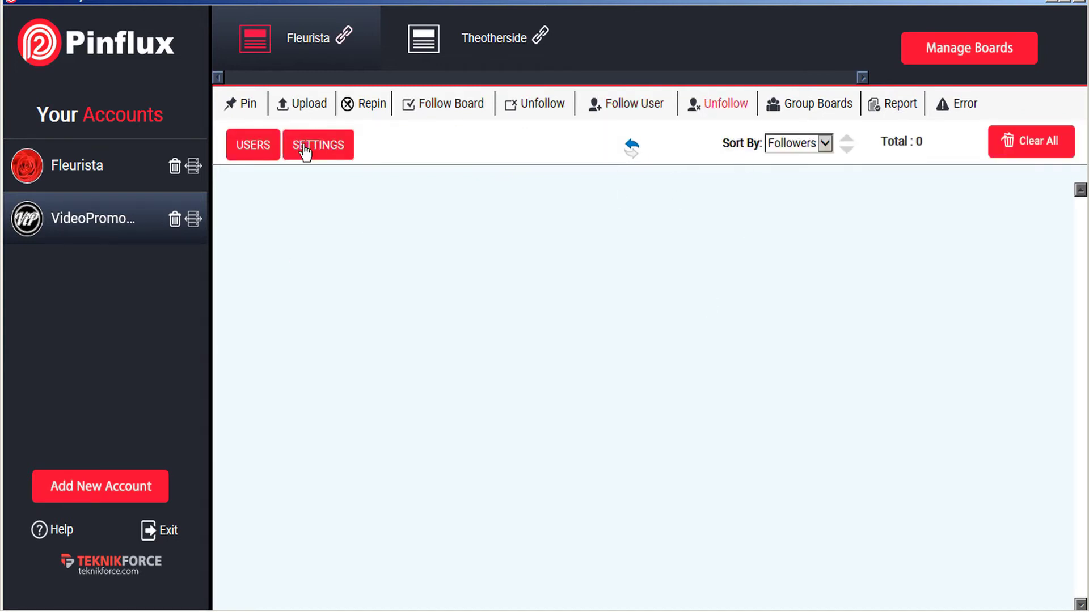
Browse the group board search categories, then revisit the users-to-unfollow view.
left_click(823, 117)
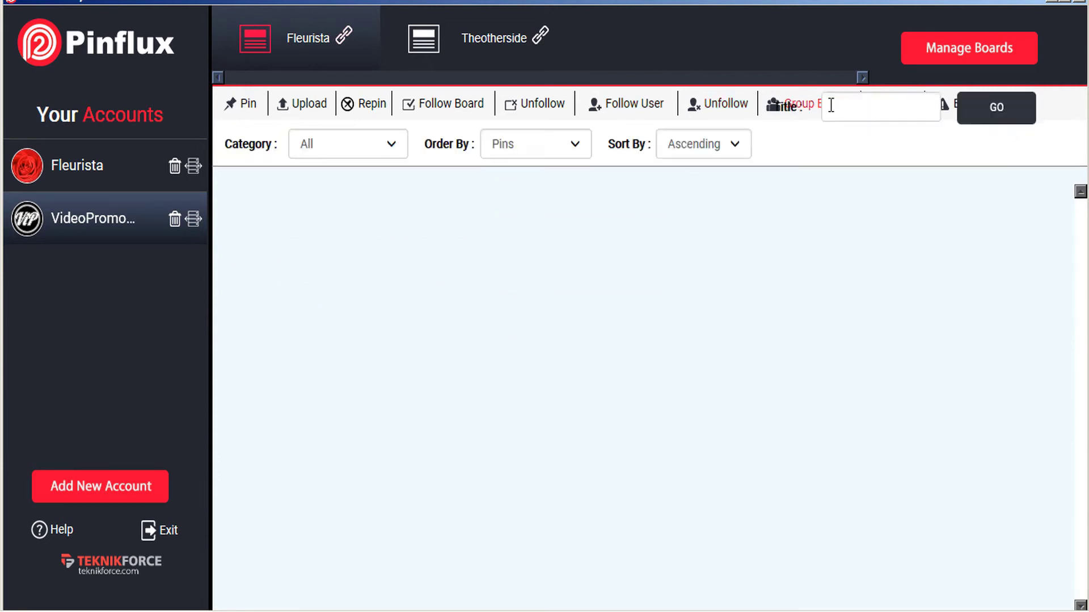
left_click(392, 152)
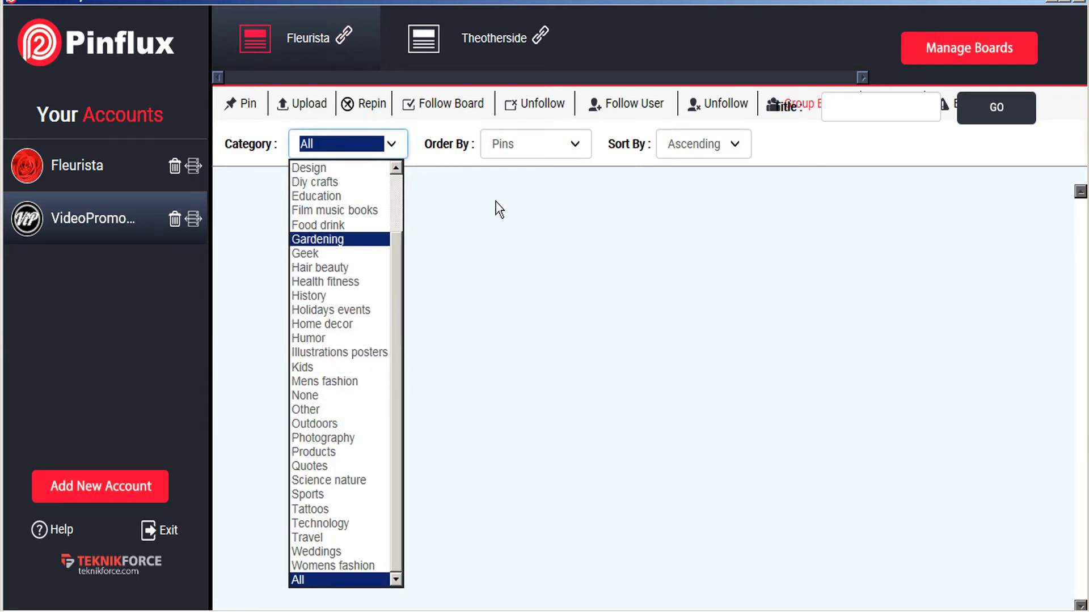
left_click(724, 106)
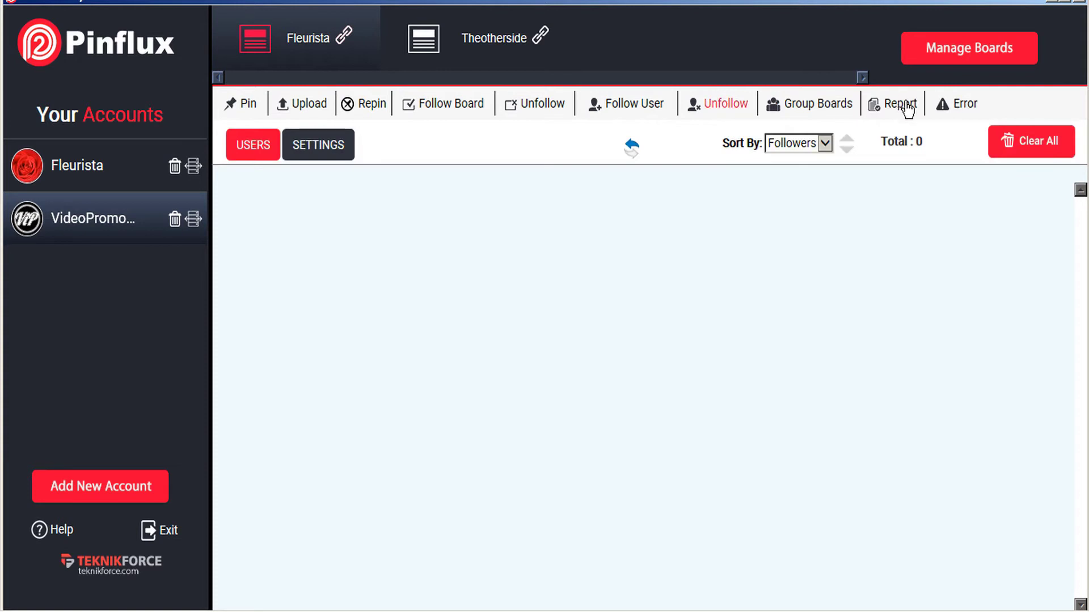
Check the completed-tasks report and the empty error log, then bring up the Add Pinterest Account form.
left_click(907, 110)
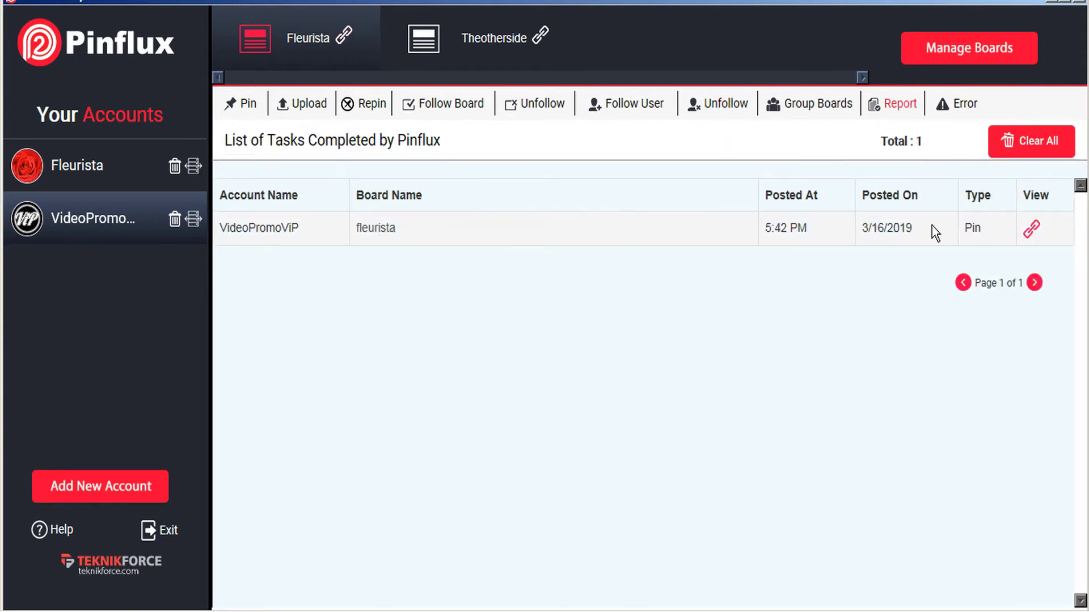
left_click(966, 117)
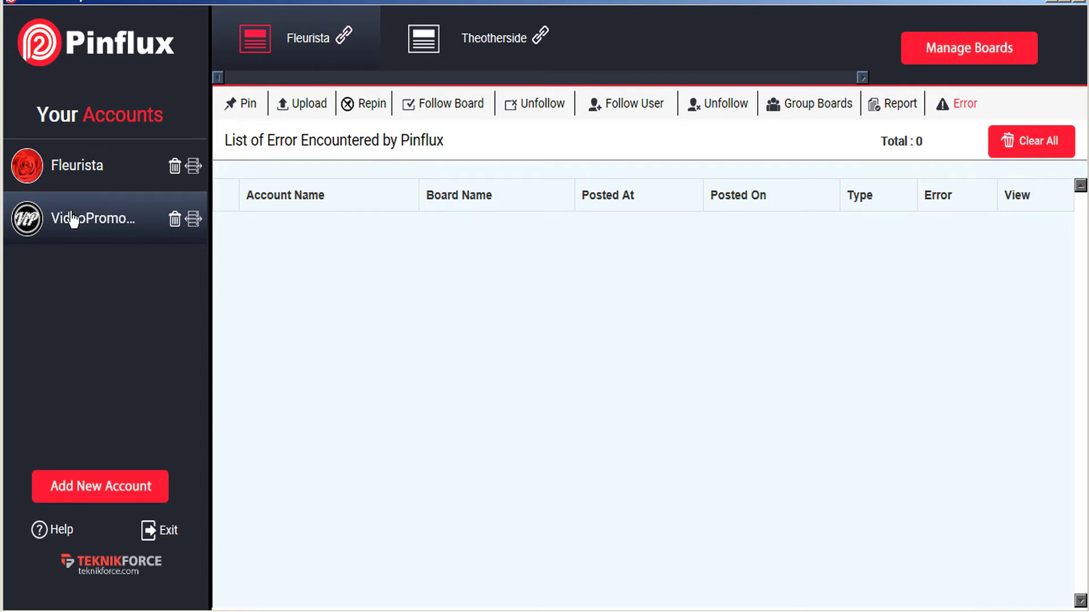
left_click(96, 493)
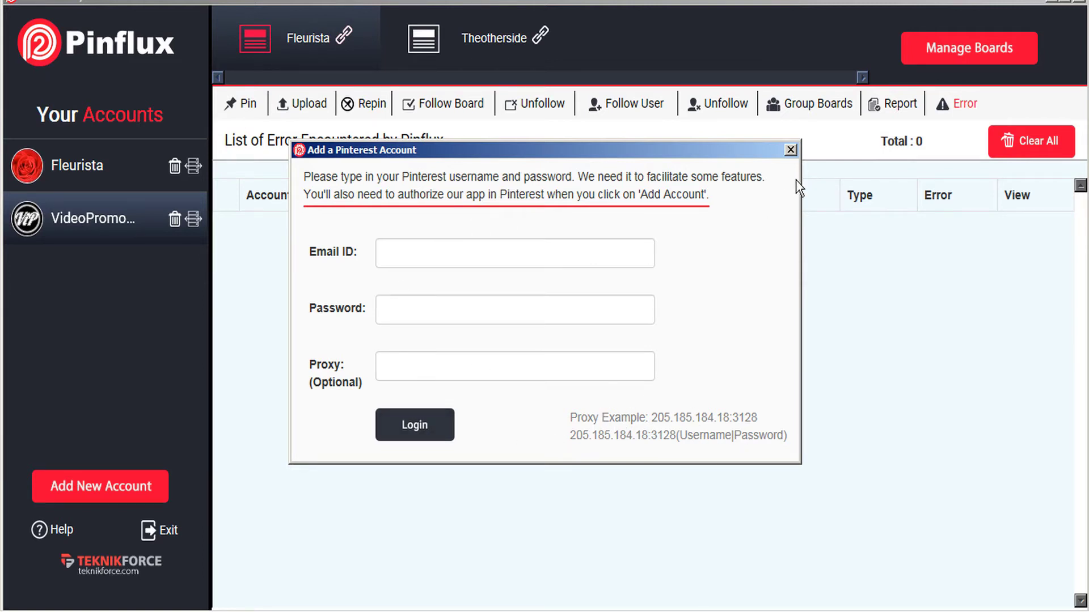
Dismiss the Add Account form, switch to the other account, and close its board manager.
left_click(790, 152)
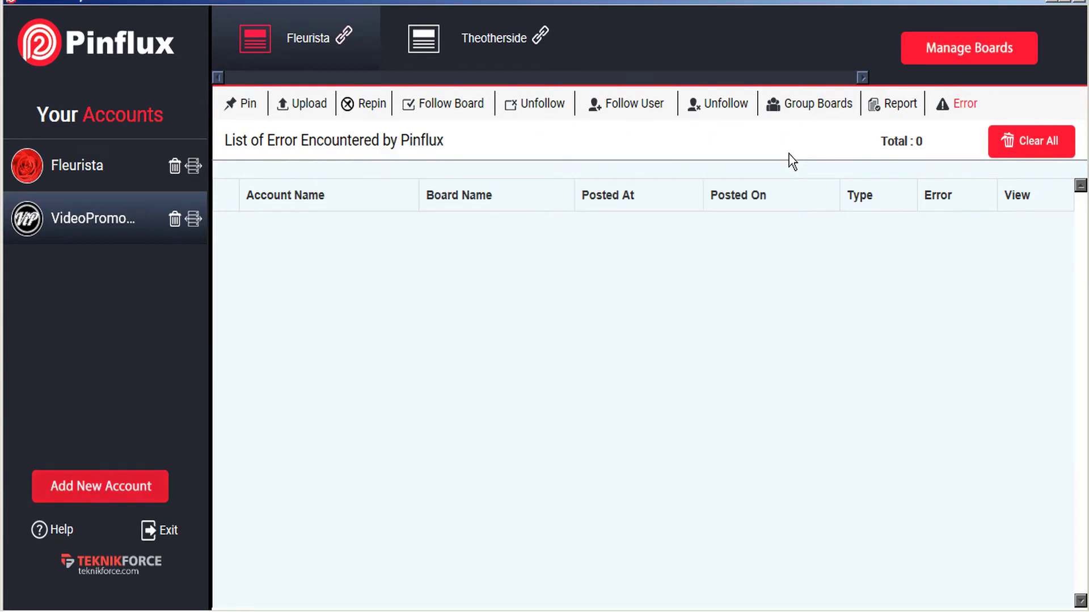
left_click(98, 165)
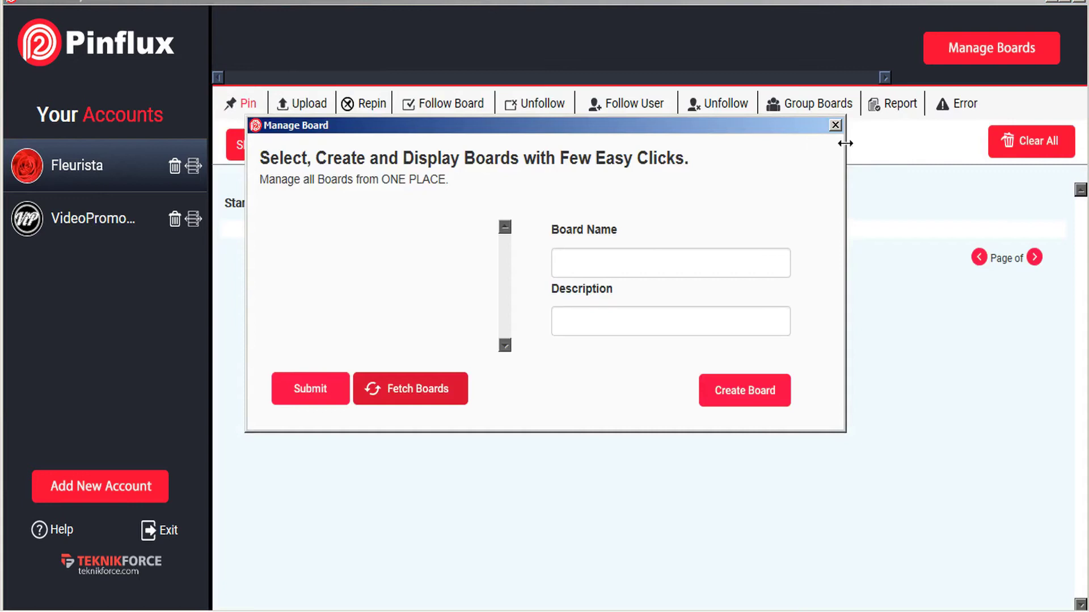
left_click(835, 126)
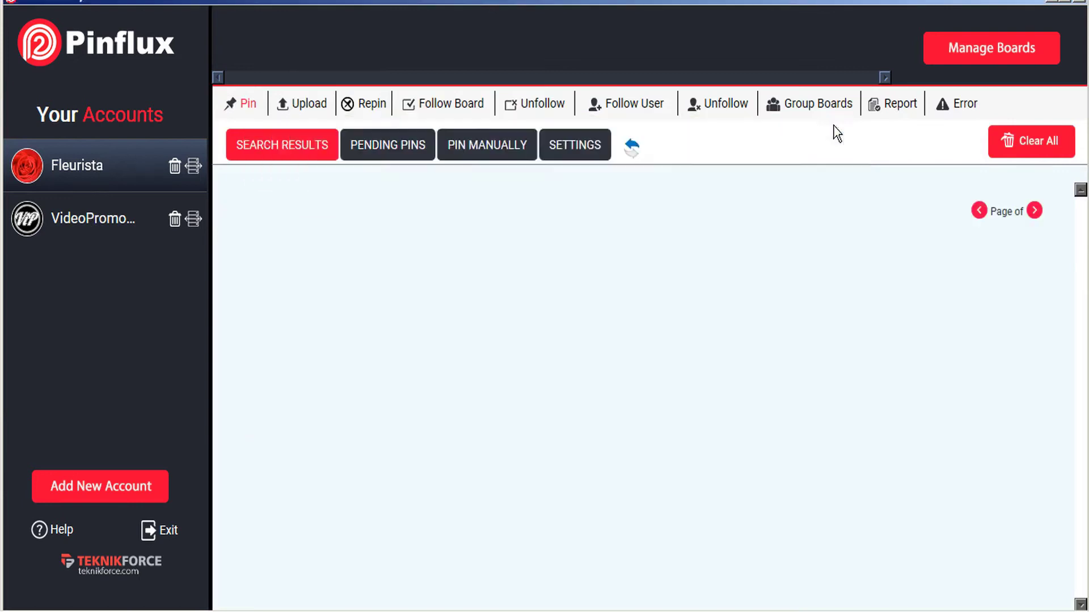
Switch back to the 12-pin account and review its two ticked boards.
left_click(102, 223)
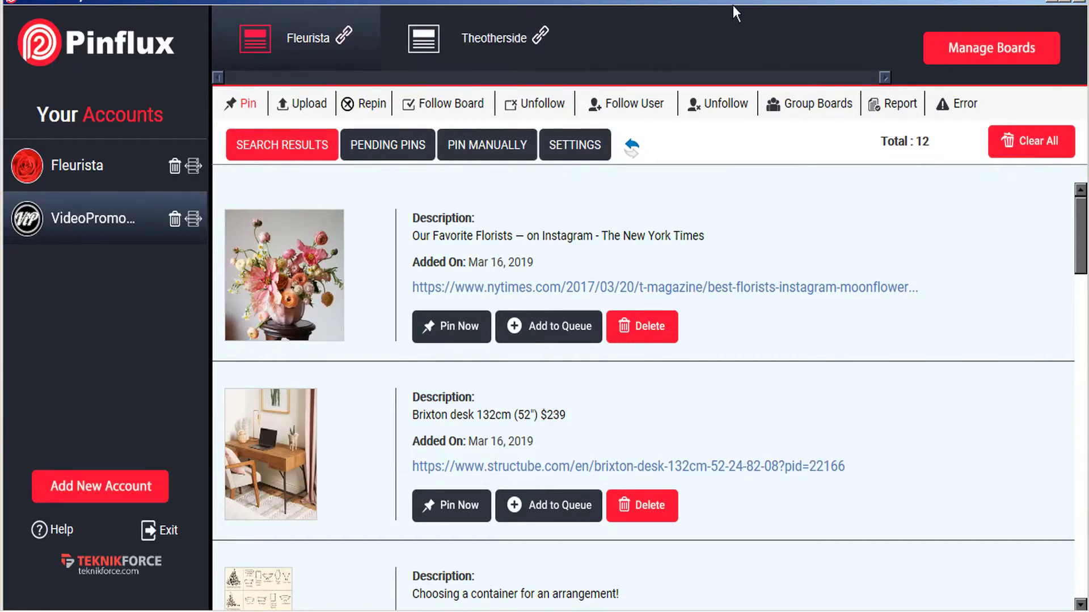
left_click(970, 47)
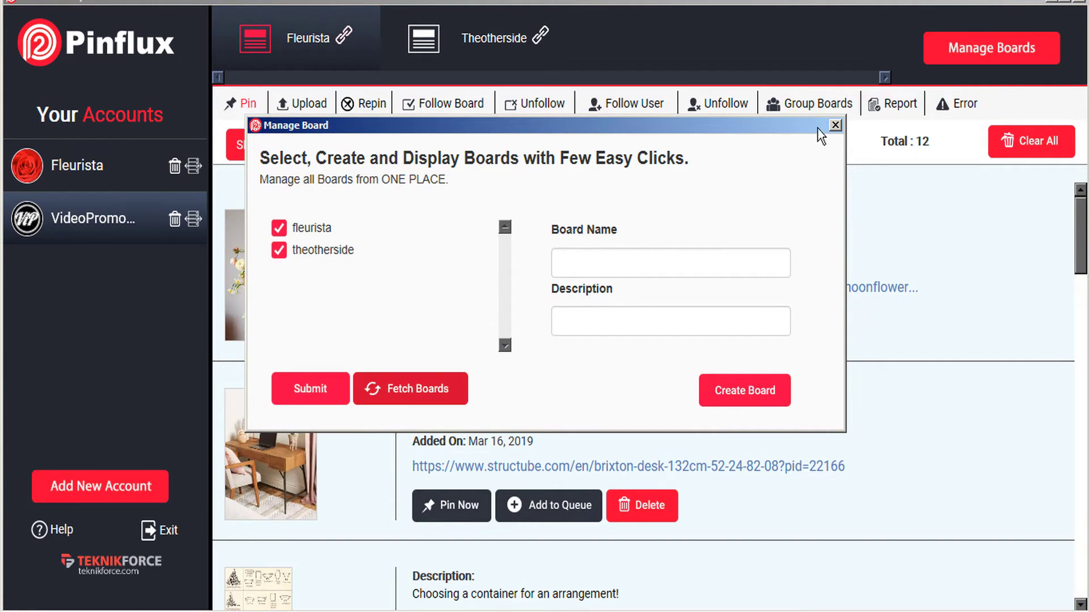
left_click(834, 125)
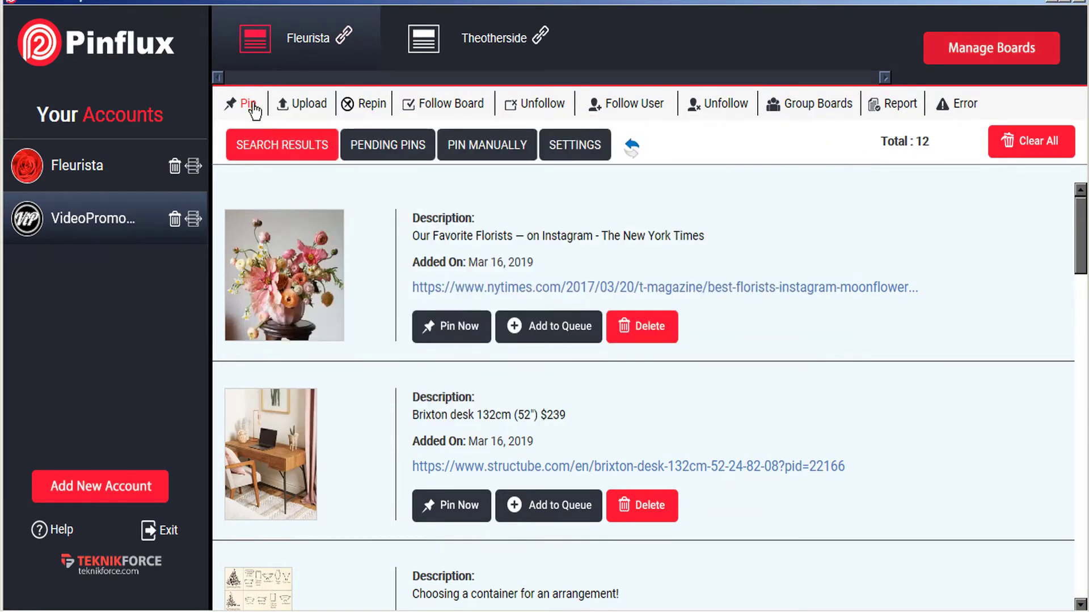
Review auto-pin settings (1–2 day gaps, floral design keywords), then return to the twelve found pins.
left_click(591, 149)
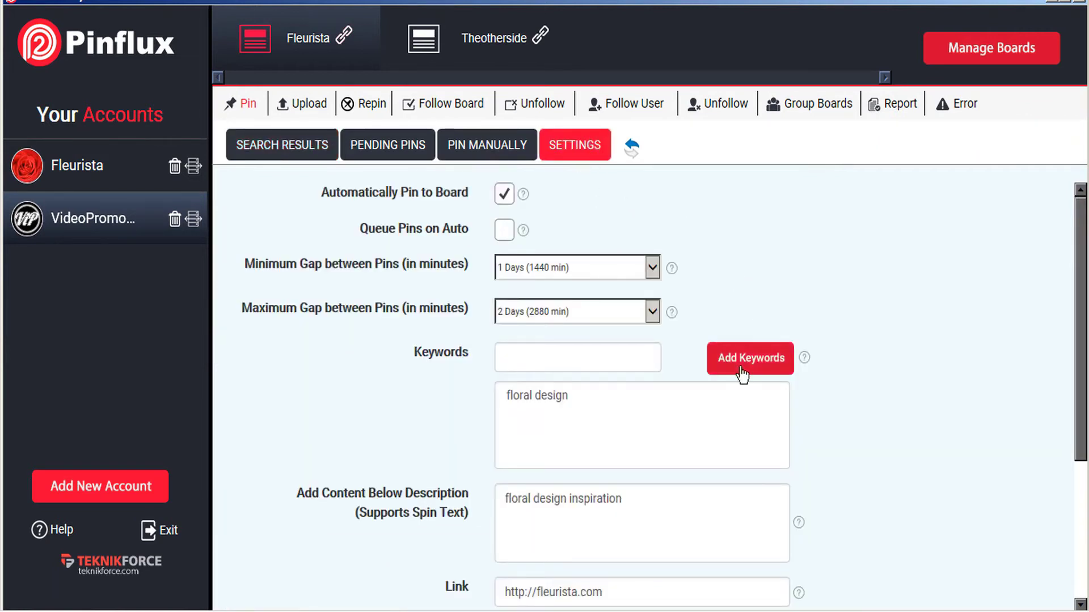
left_click(566, 359)
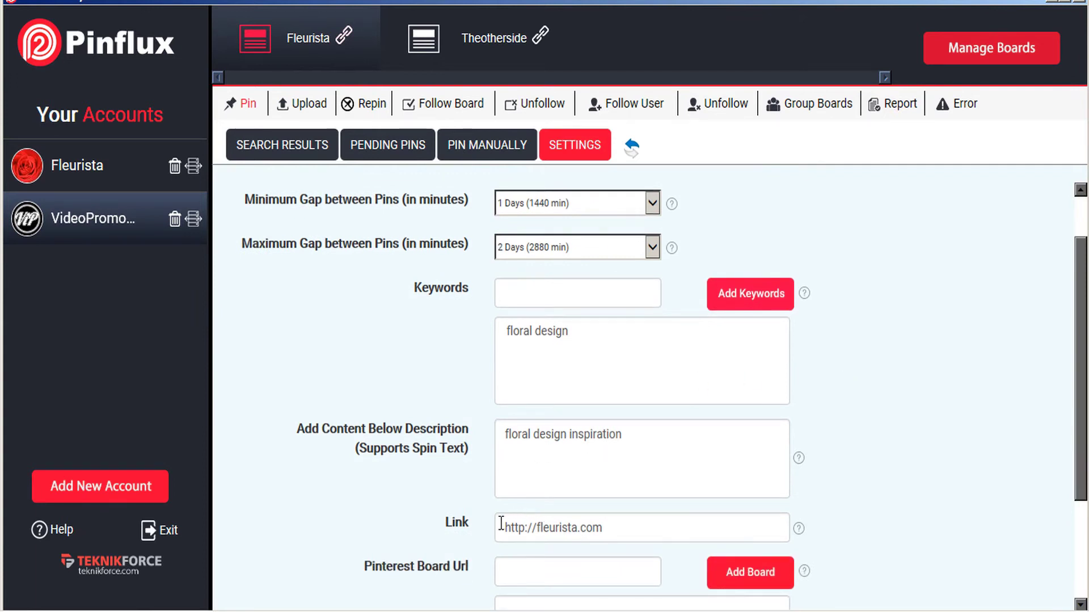
scroll(633, 529, "down", 1)
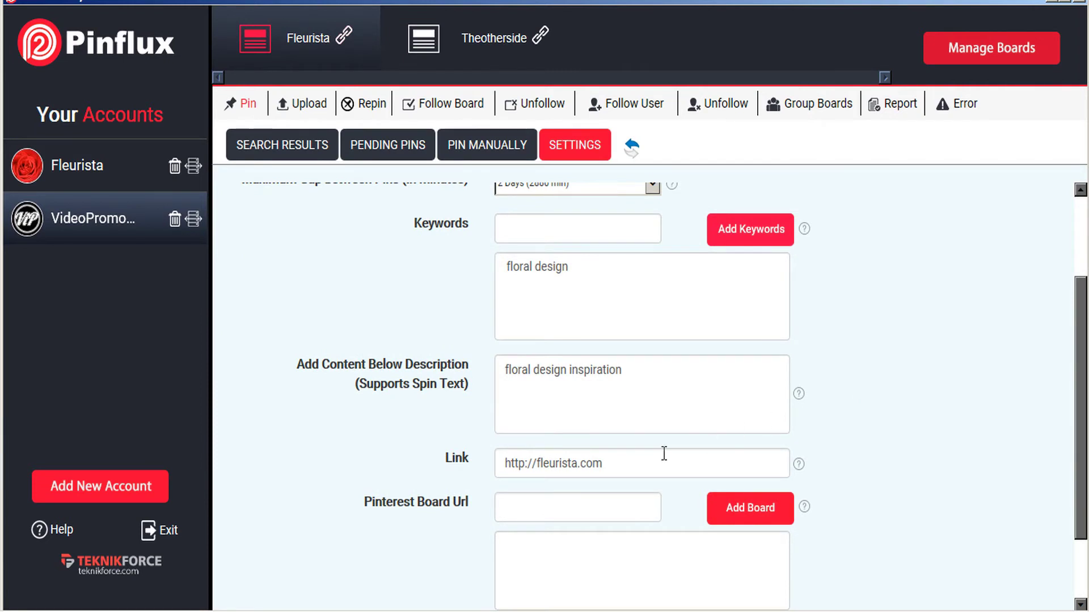
scroll(624, 468, "down", 1)
scroll(637, 444, "up", 3)
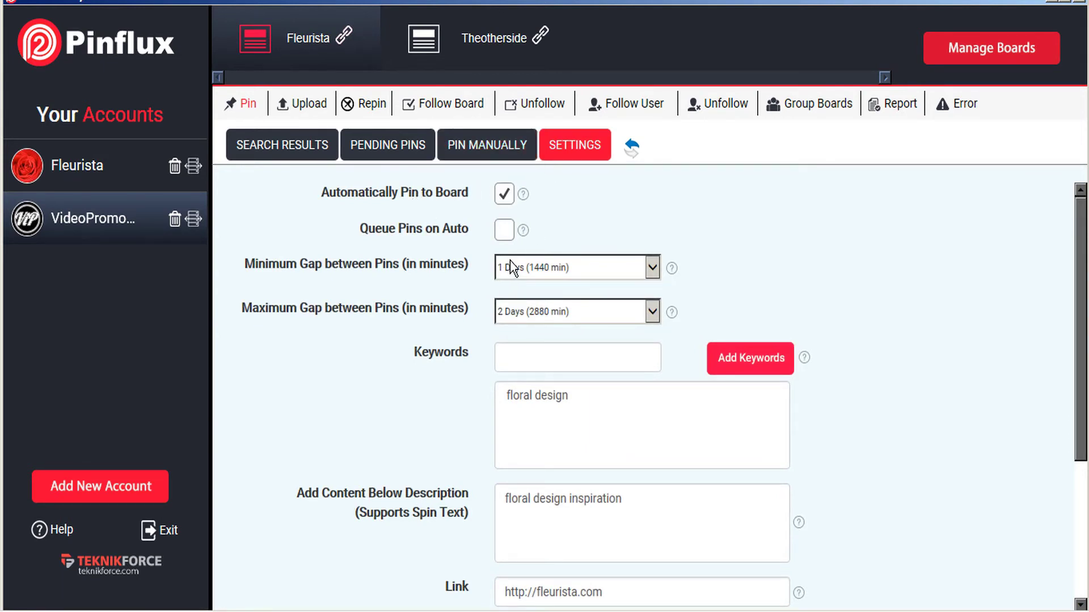
left_click(652, 268)
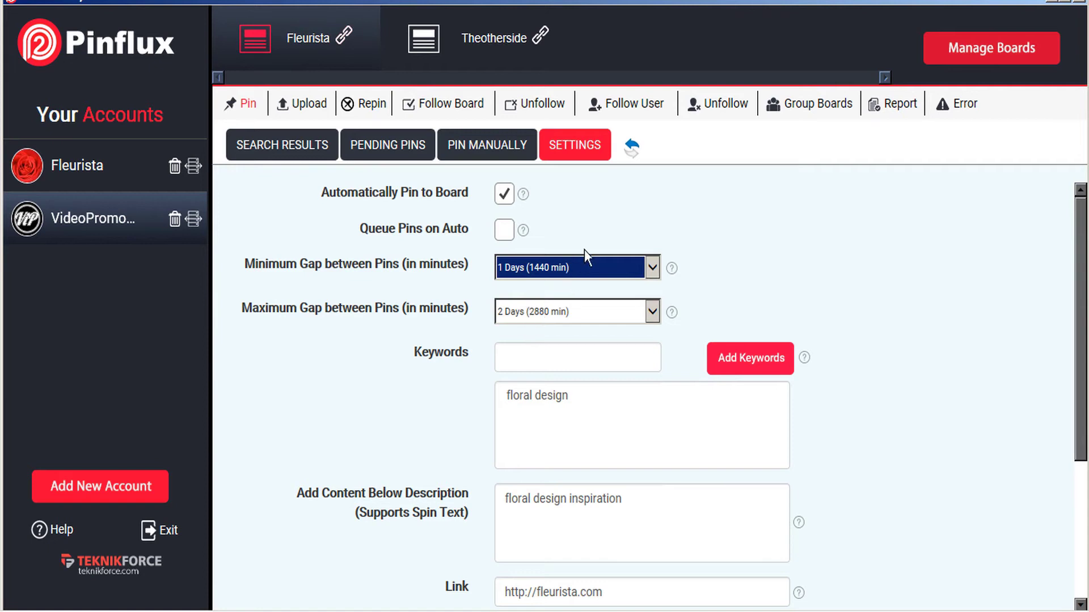
left_click(292, 149)
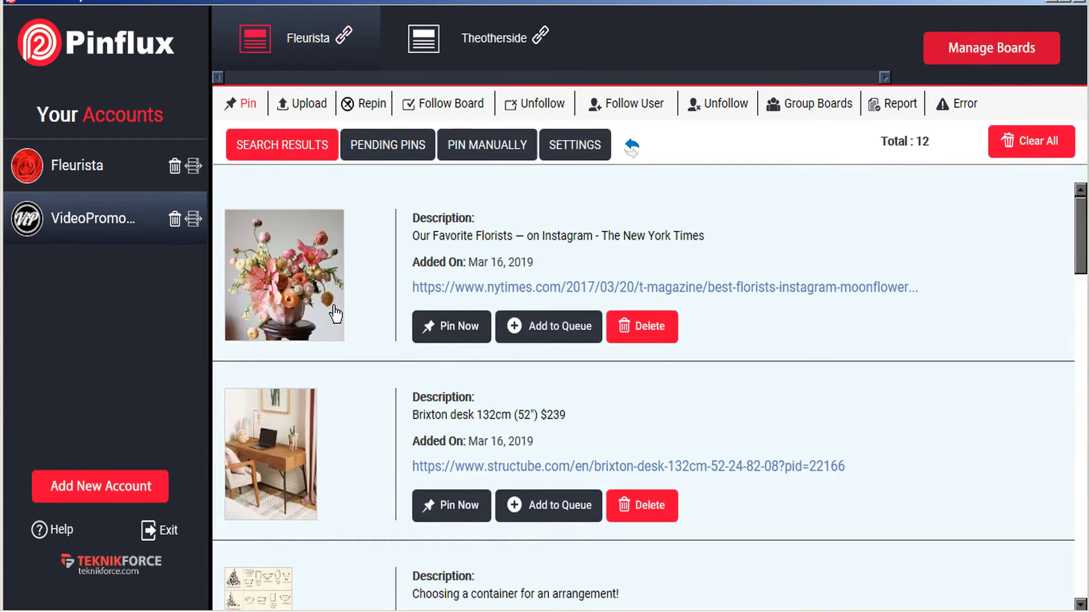
scroll(334, 311, "down", 1)
scroll(334, 308, "down", 2)
scroll(333, 308, "down", 1)
scroll(334, 308, "up", 3)
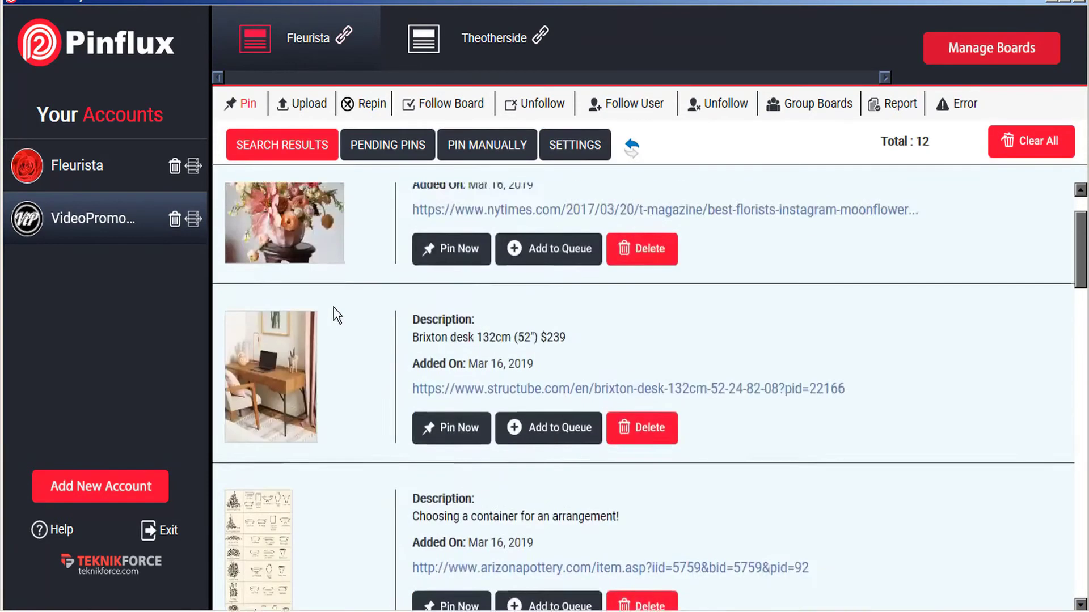
scroll(334, 308, "up", 1)
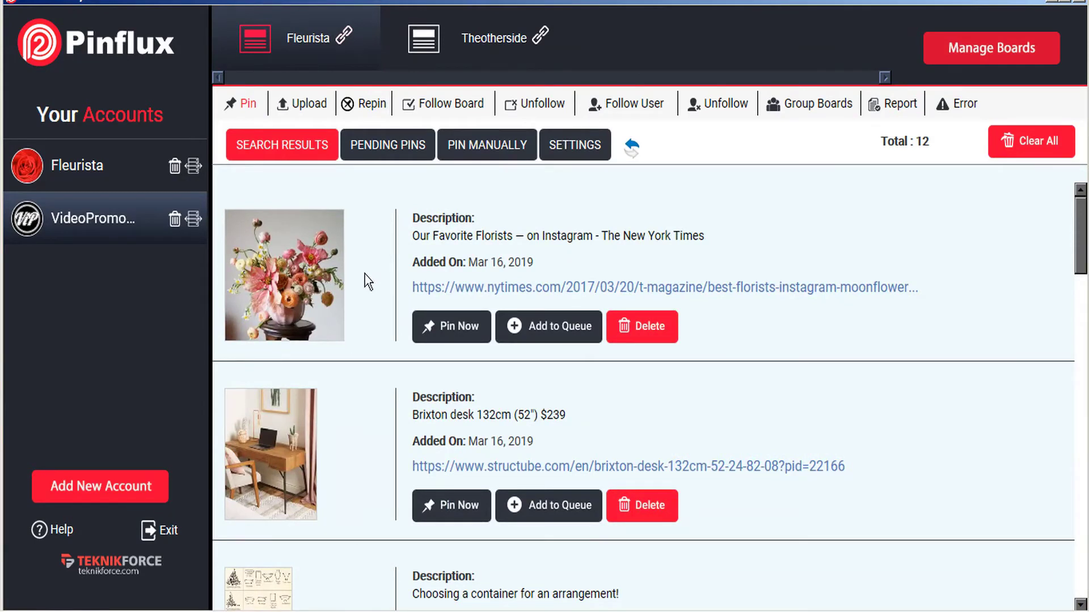
Pin the New York Times florists result now, and queue Squarespace and daisies among 61 pending pins.
left_click(456, 331)
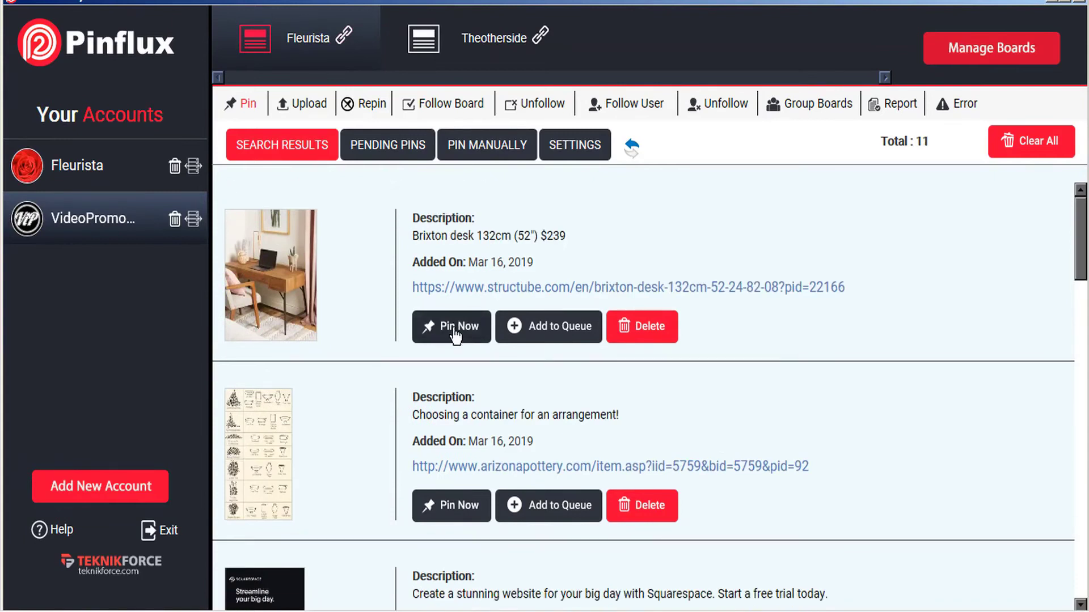
scroll(457, 348, "down", 3)
scroll(457, 348, "down", 3)
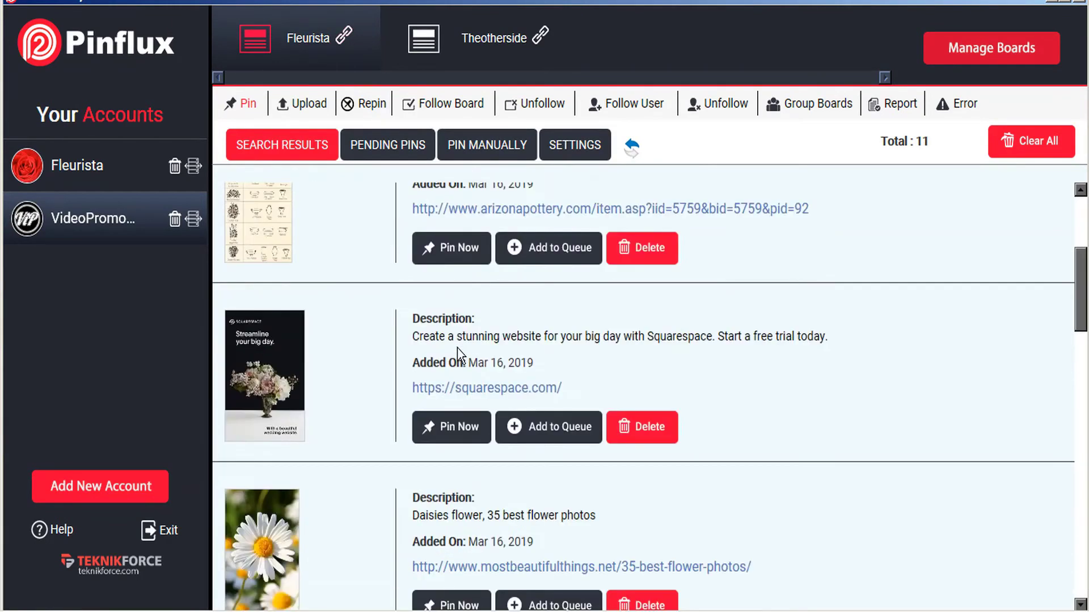
left_click(560, 438)
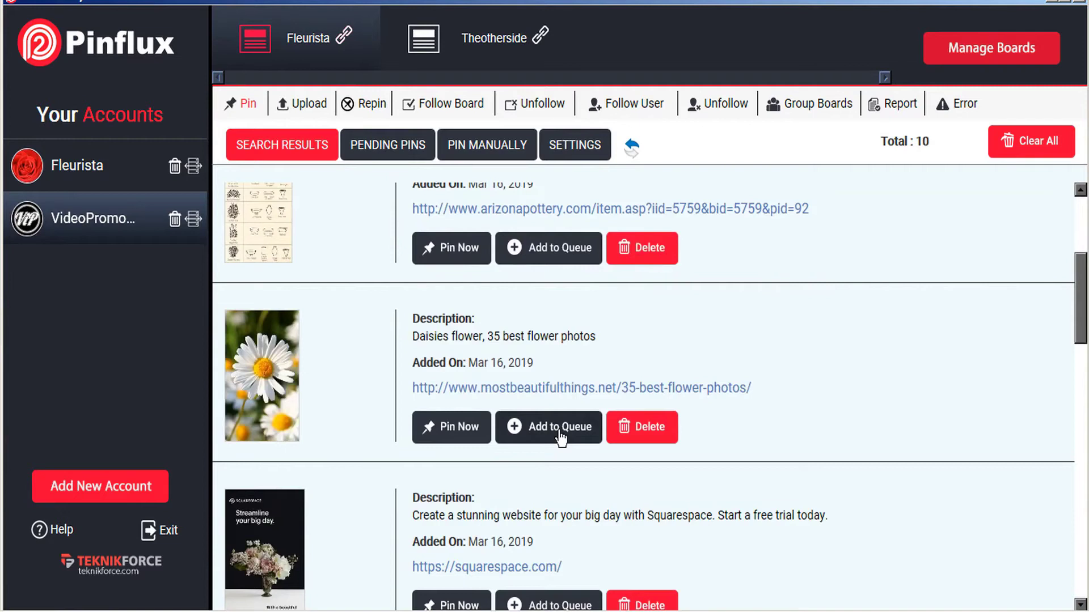
left_click(559, 437)
scroll(560, 432, "down", 3)
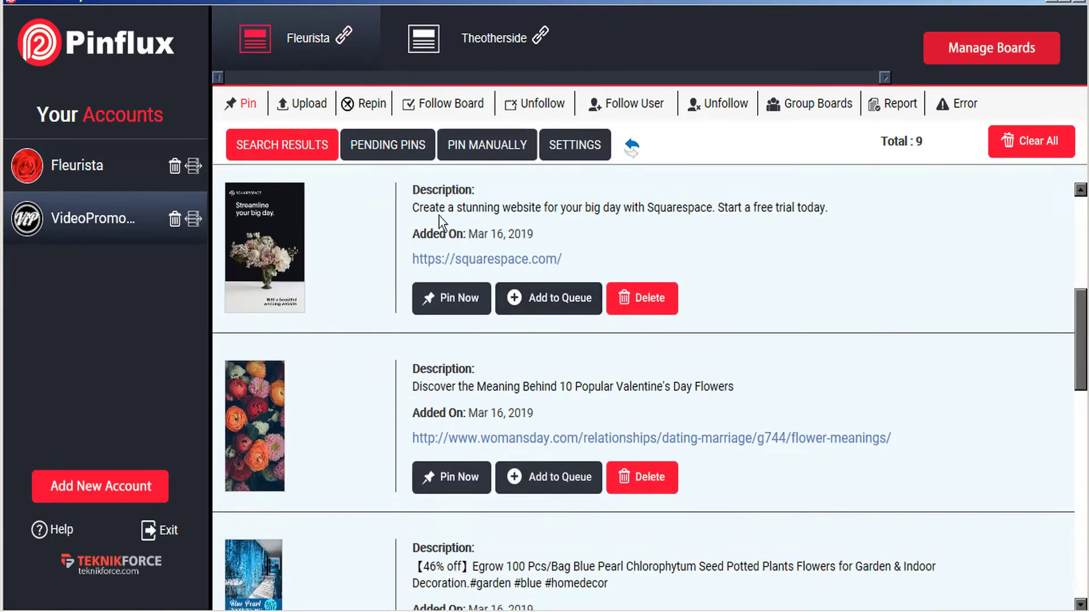
left_click(389, 146)
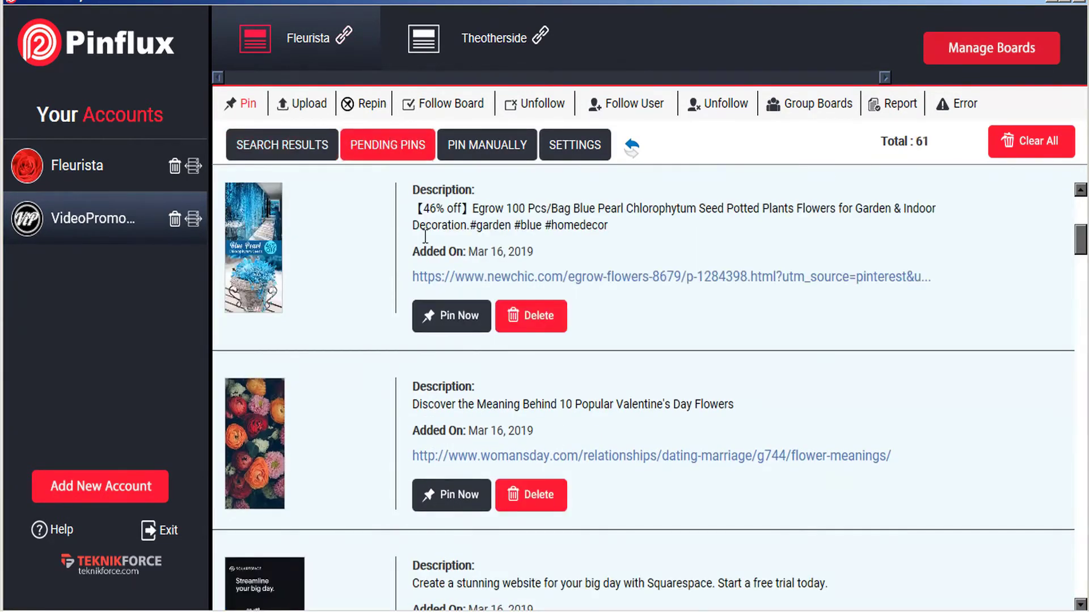
scroll(594, 298, "down", 5)
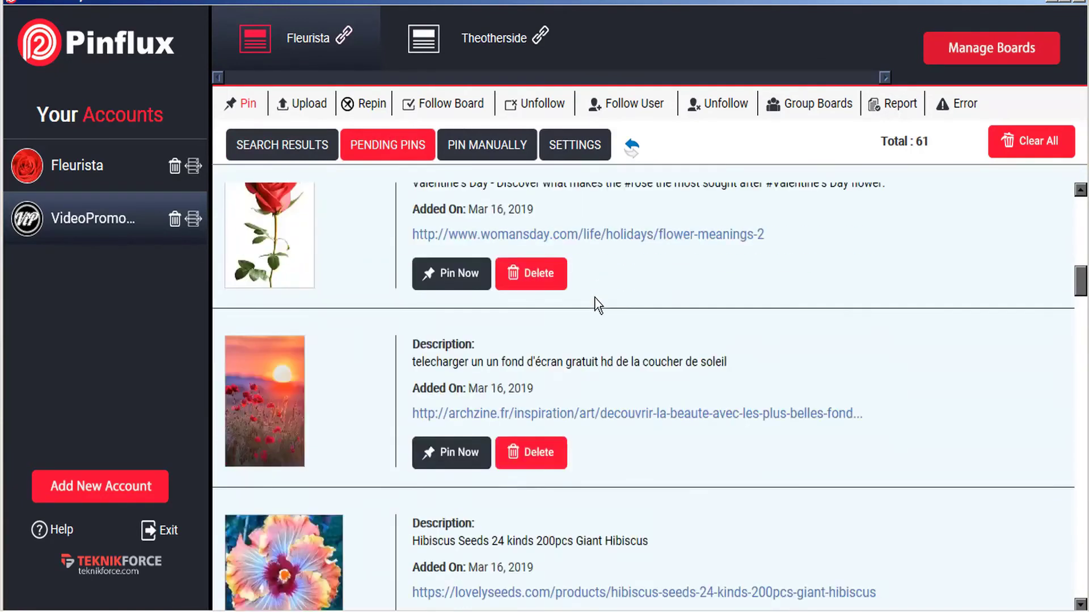
scroll(596, 305, "down", 3)
scroll(595, 304, "down", 3)
scroll(595, 305, "down", 3)
scroll(596, 305, "down", 4)
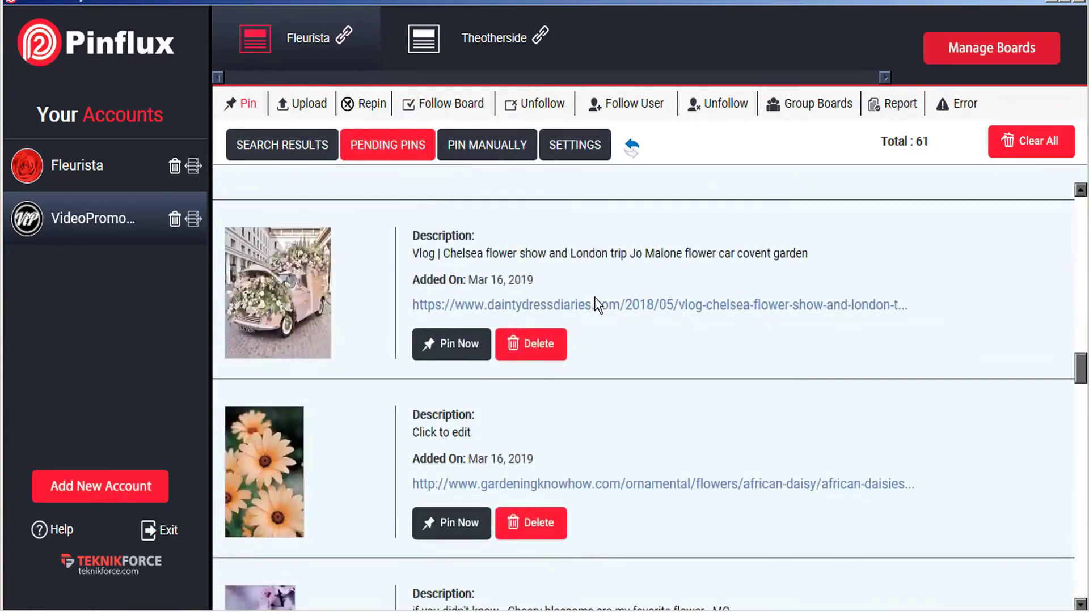
scroll(596, 305, "up", 3)
scroll(595, 305, "up", 3)
scroll(595, 305, "up", 3)
scroll(595, 304, "up", 3)
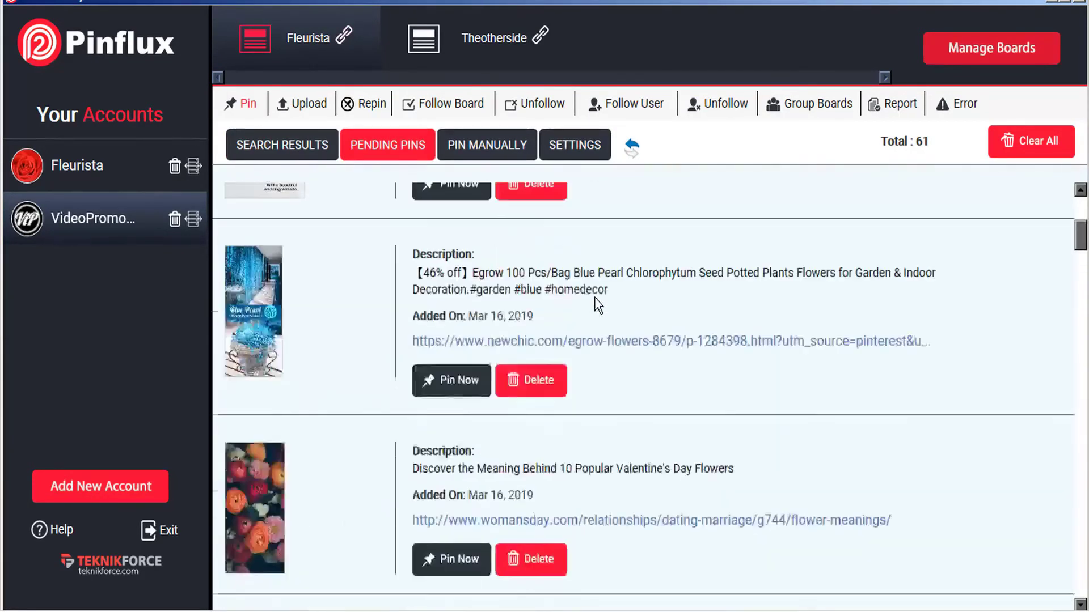
scroll(596, 305, "up", 3)
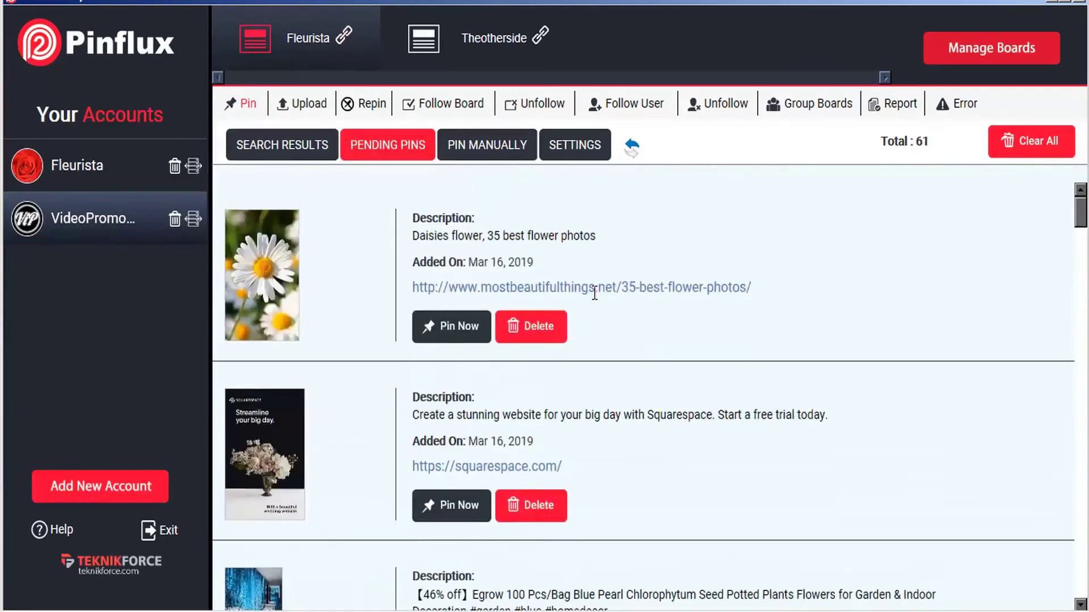
Check the minimum-gap choices in the pin scheduling settings.
left_click(572, 151)
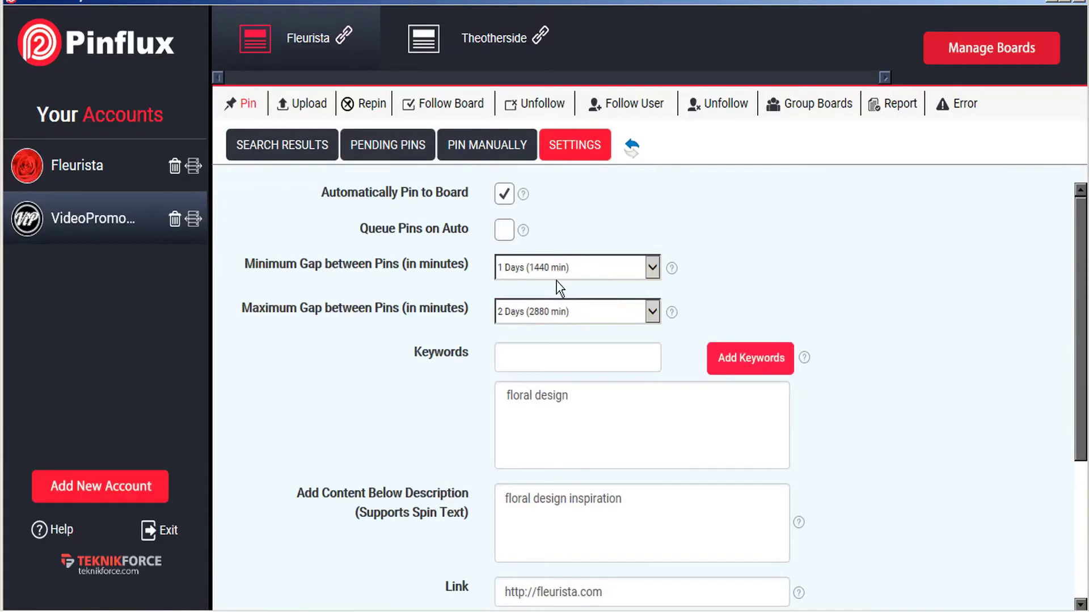
left_click(652, 270)
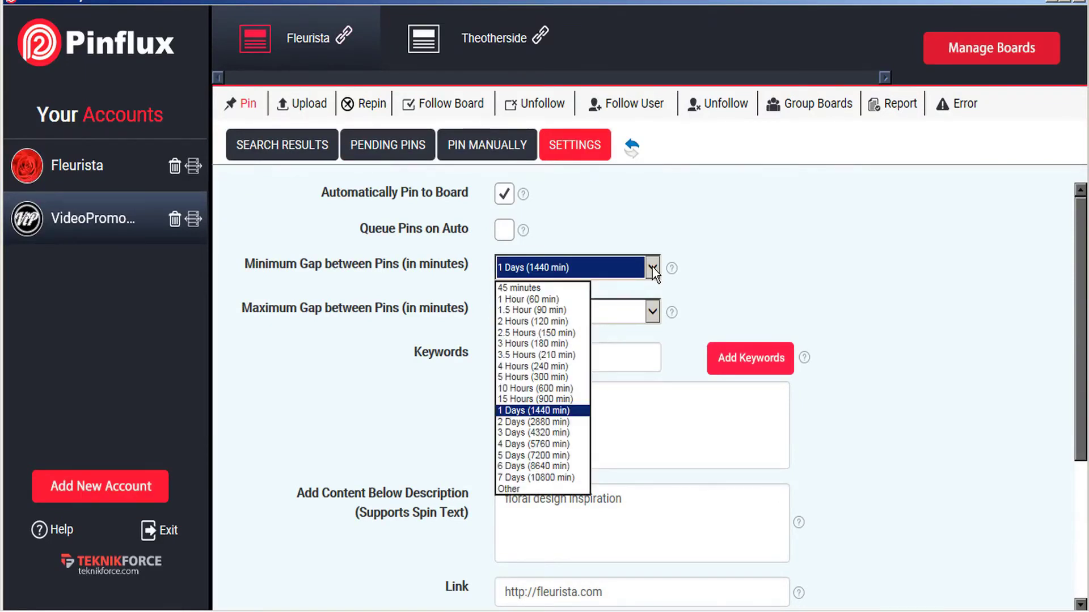
left_click(652, 270)
In the upload settings, select the three cake images for upload.
left_click(301, 103)
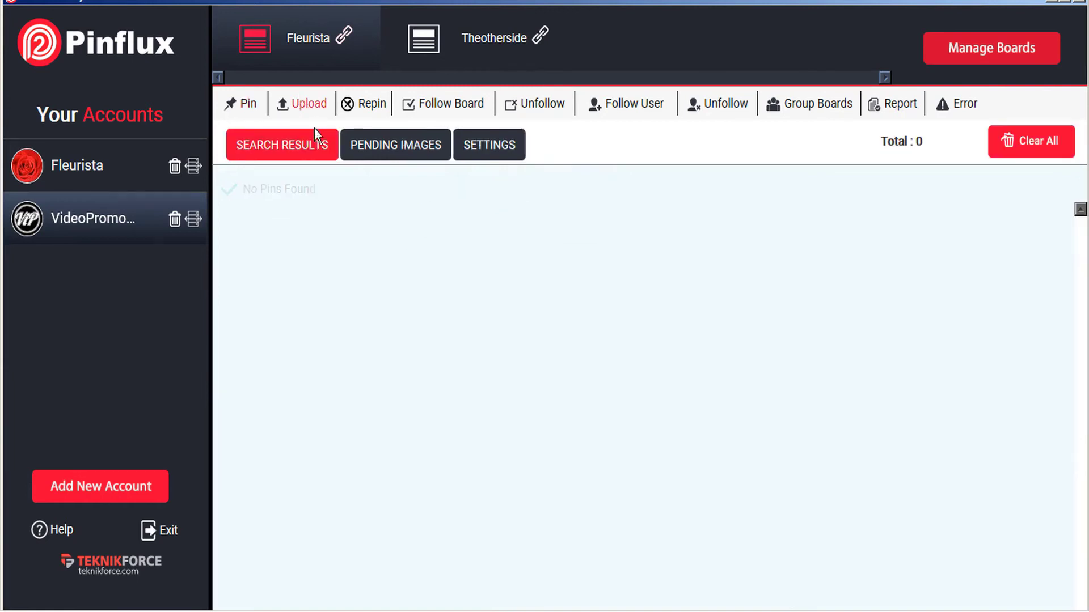
left_click(507, 151)
left_click(365, 130)
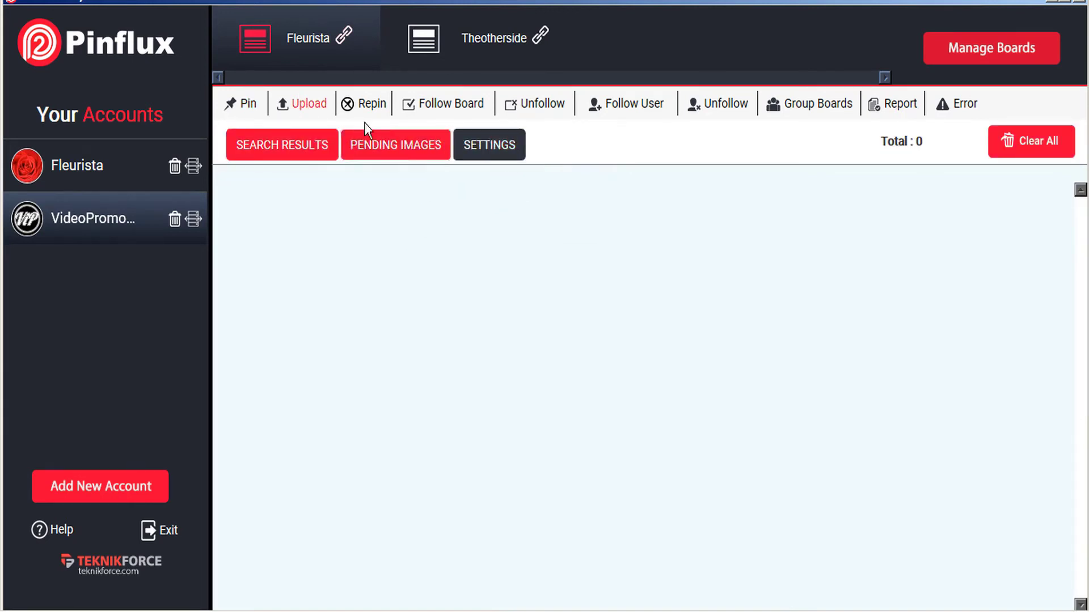
left_click(512, 144)
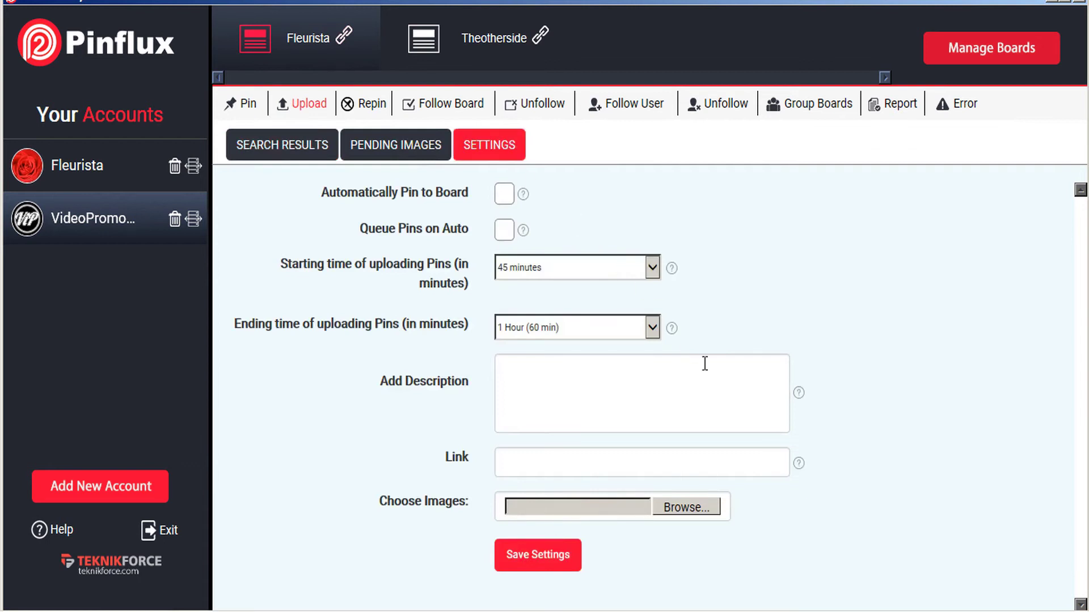
left_click(690, 508)
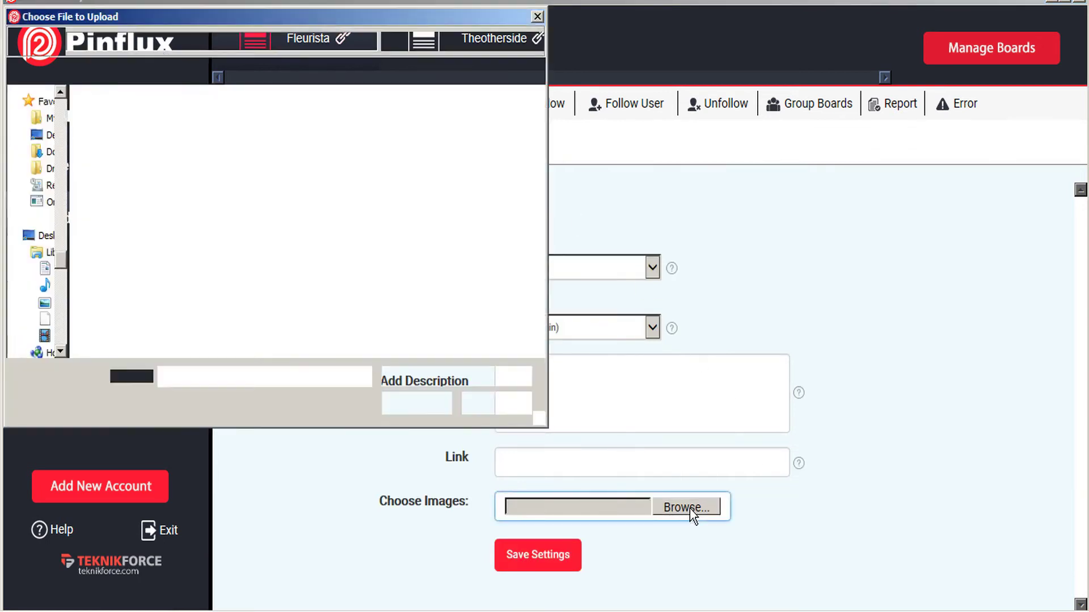
left_click_drag(385, 160, 142, 166)
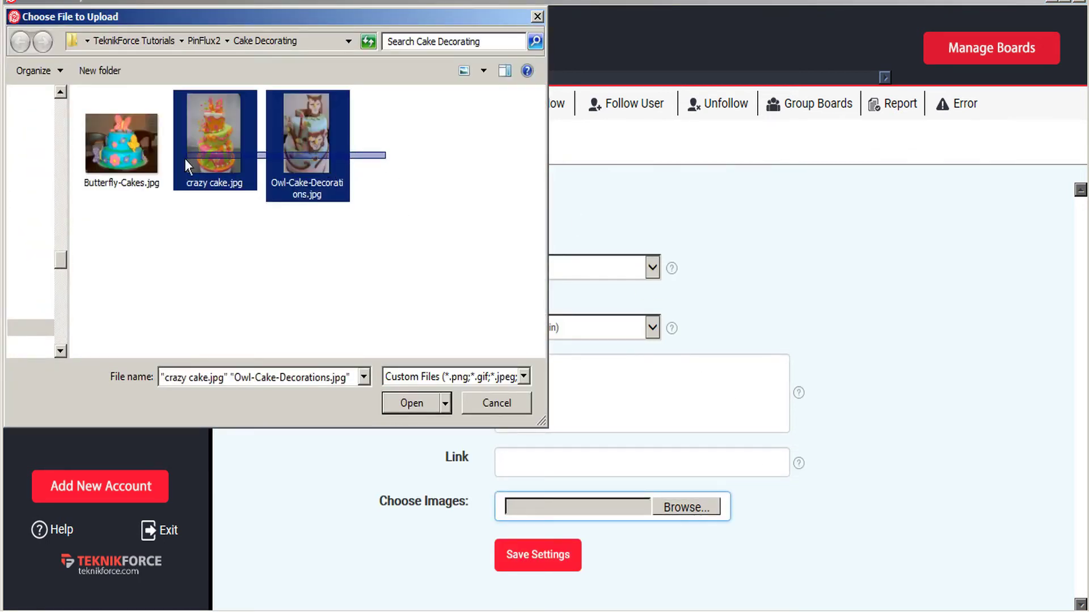
left_click(411, 404)
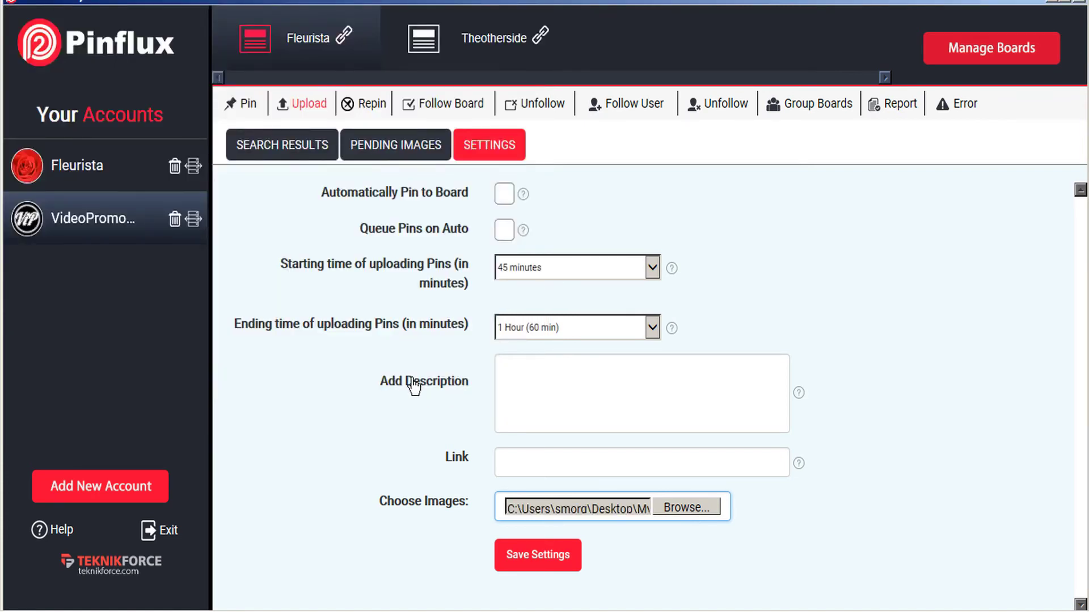
Enter description 'desc' and link 'http'; the first save fails over a missing end time.
left_click(537, 387)
type("de")
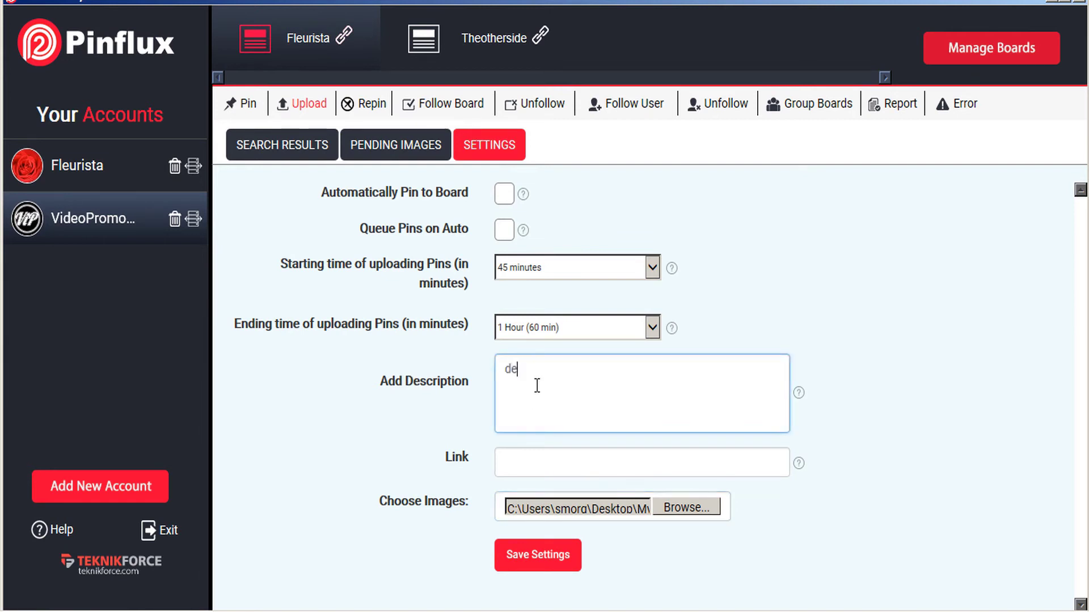
type("sc")
left_click(559, 469)
type("http")
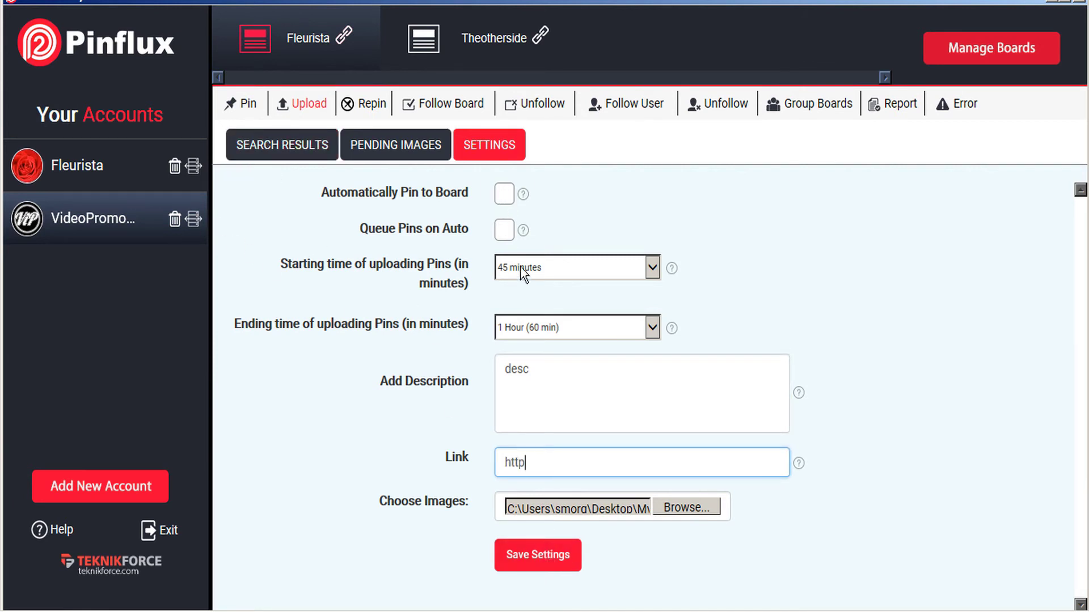
left_click(538, 561)
left_click(582, 324)
Keep a 45-minute start and 1-hour end, save the settings, and view the uploaded images.
left_click(616, 273)
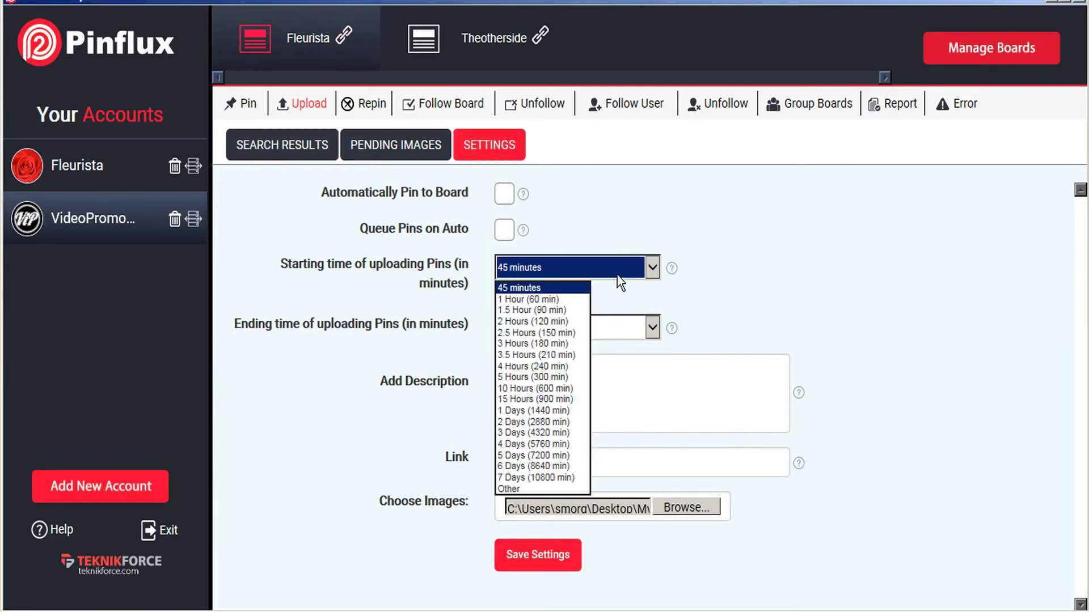
left_click(575, 334)
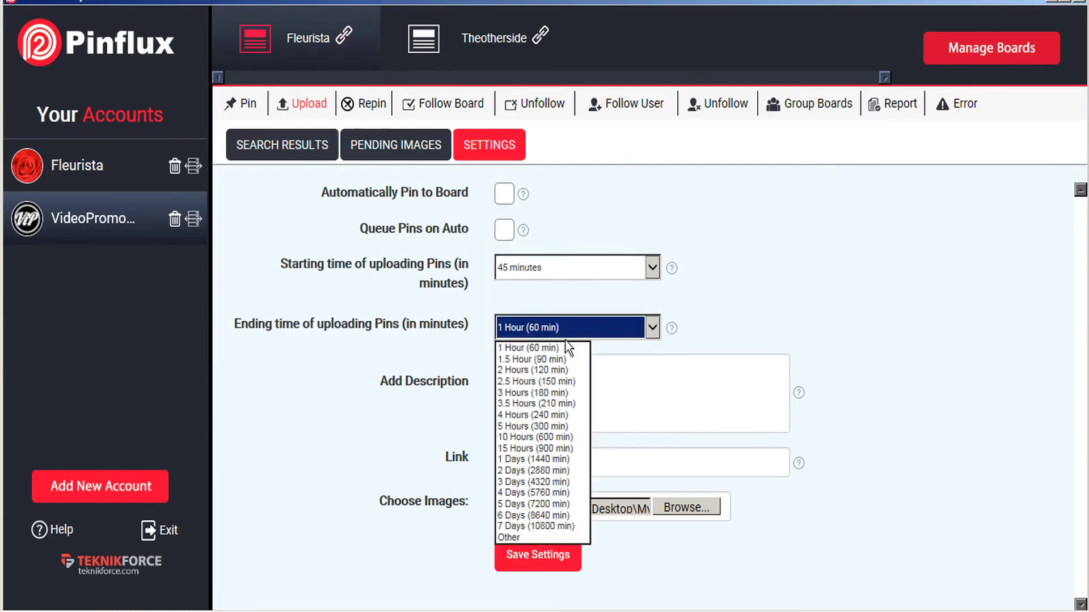
left_click(562, 357)
left_click(534, 557)
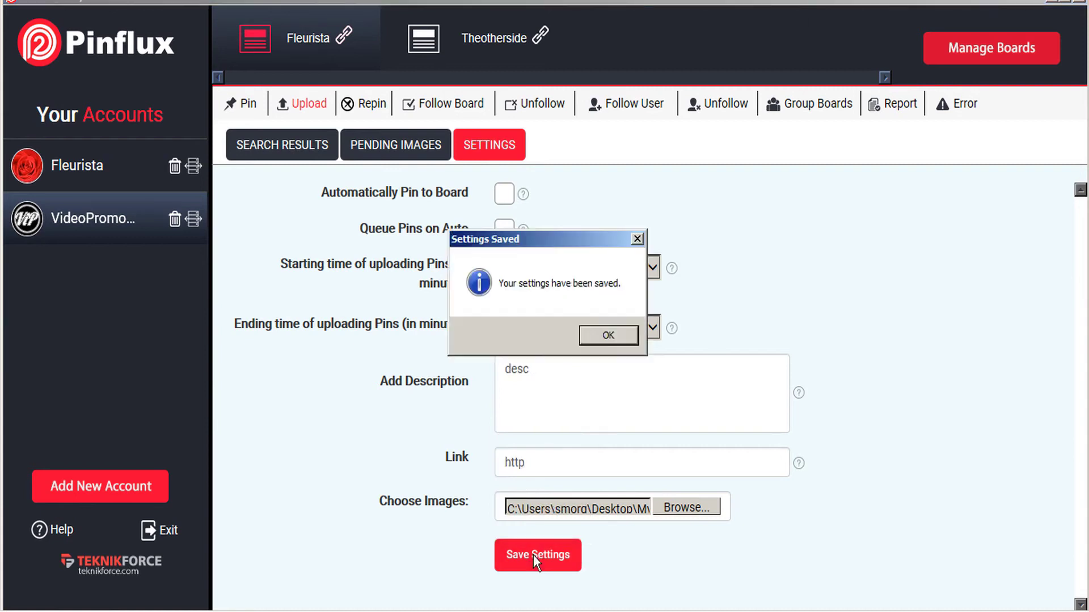
left_click(609, 338)
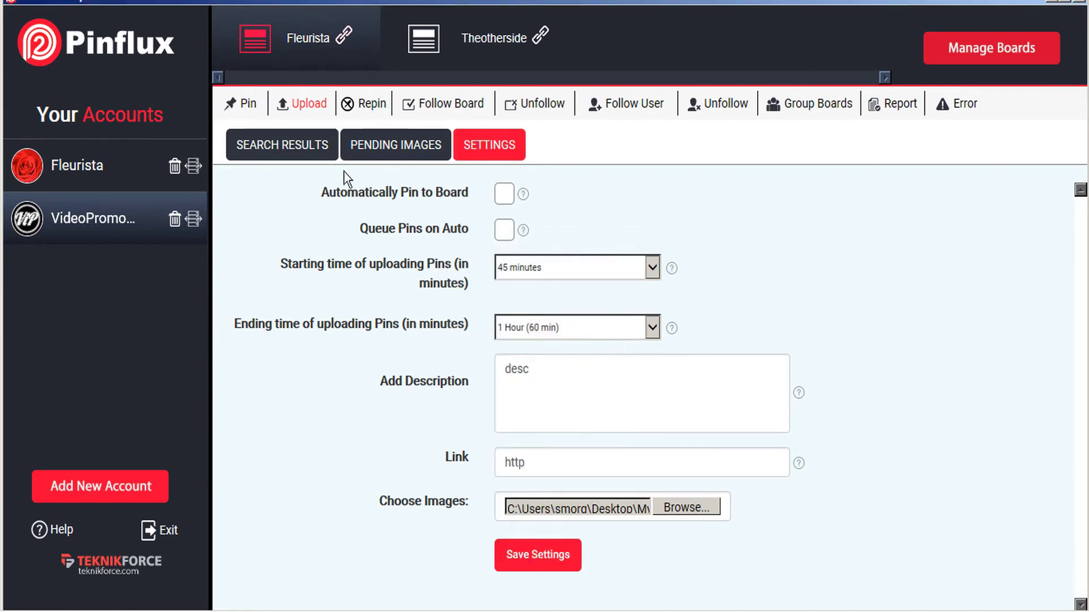
left_click(306, 146)
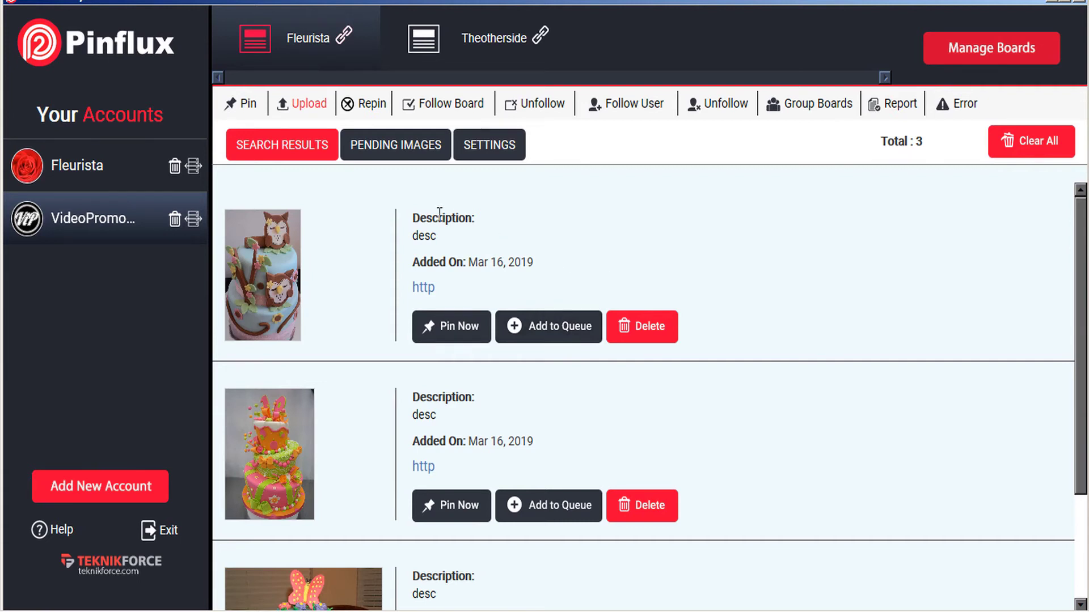
Leave the three uploaded cake pins and go to the empty Repin results.
left_click(367, 105)
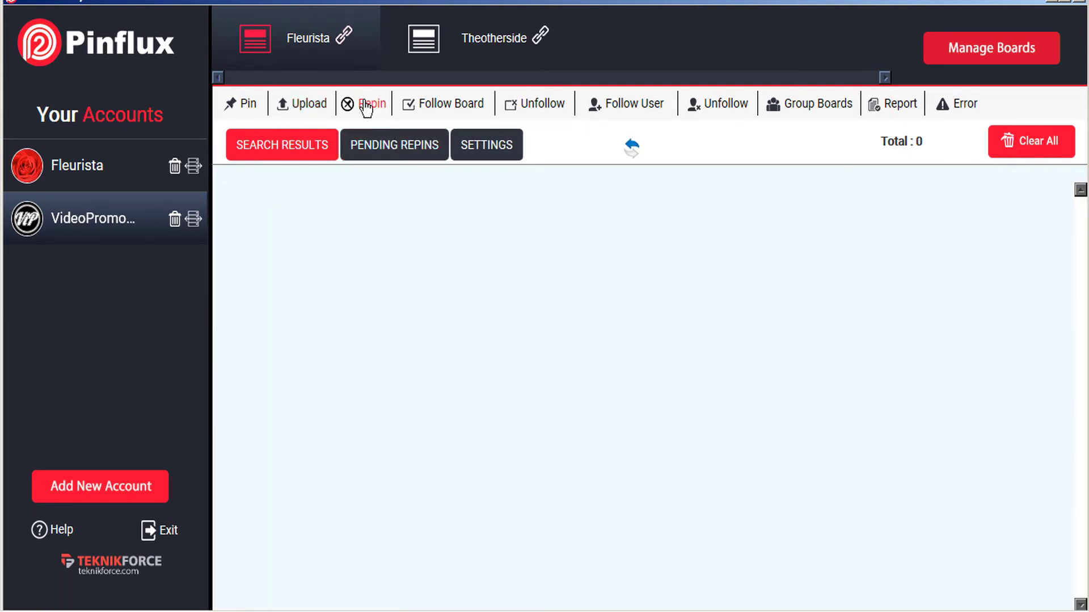
Correct the misspelled keyword and add 'floral design' to the repin keywords.
left_click(498, 144)
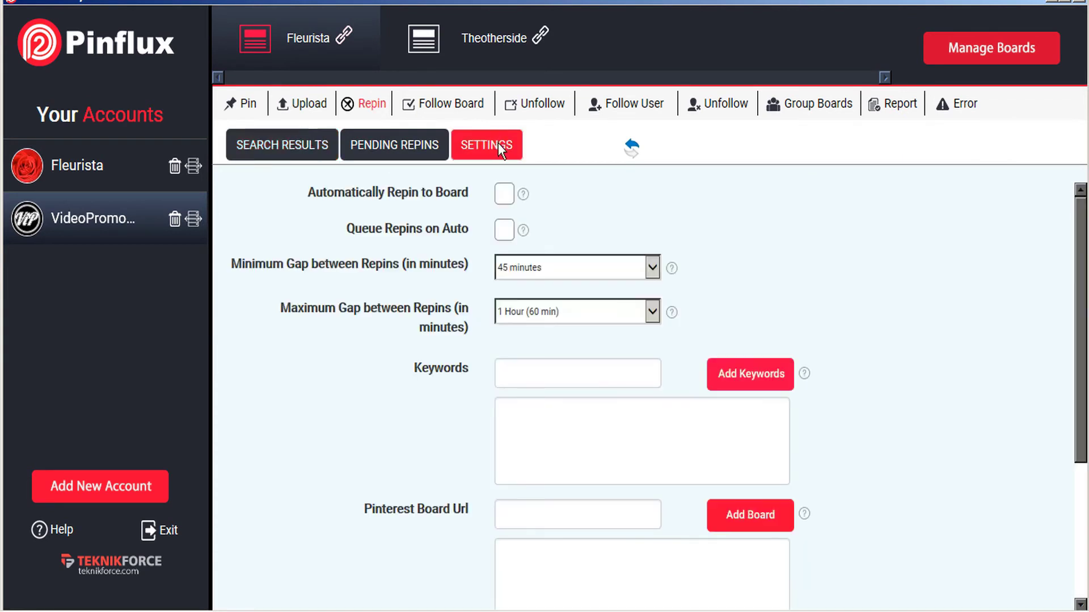
left_click(583, 377)
type("flo")
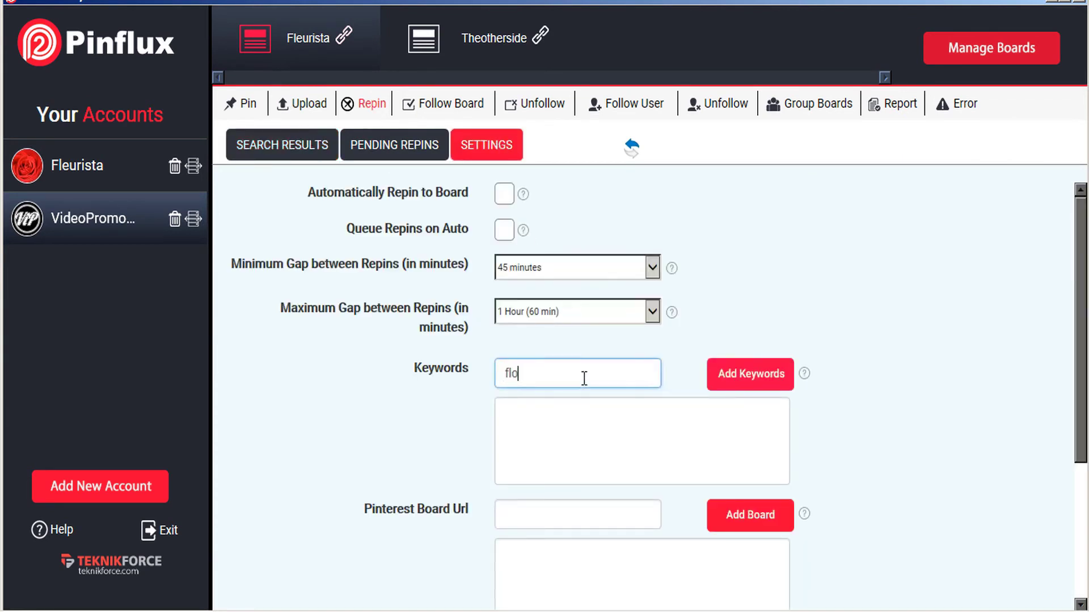
type("ral desing")
key("BackSpace")
key("BackSpace")
left_click(729, 382)
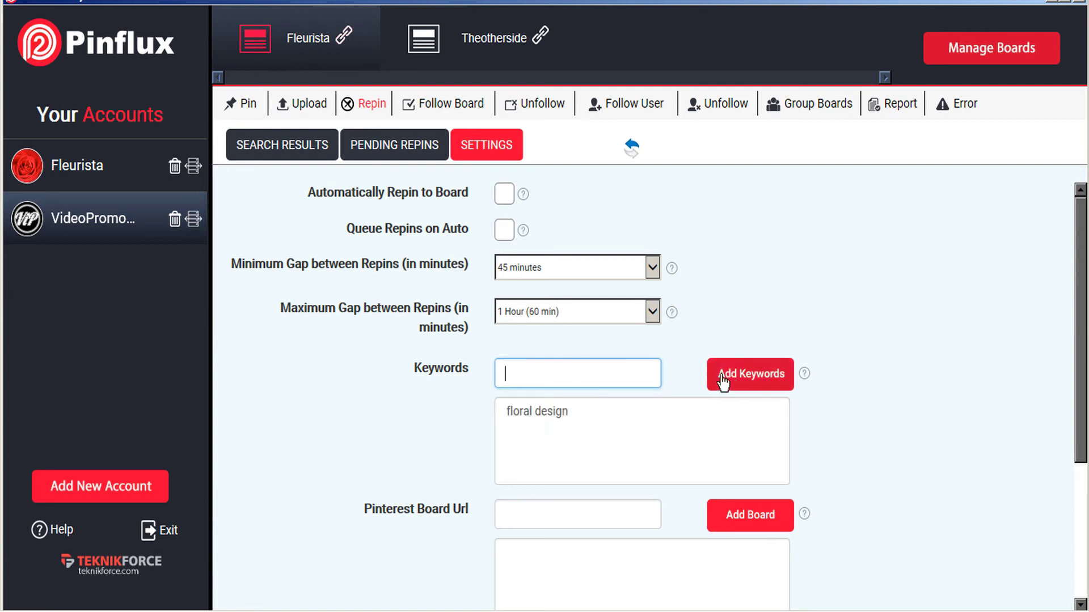
Enable automatic repinning to a board with 45-minute to 1-hour gaps, save, and view the 29 found pins.
left_click(504, 195)
left_click(552, 265)
left_click(540, 284)
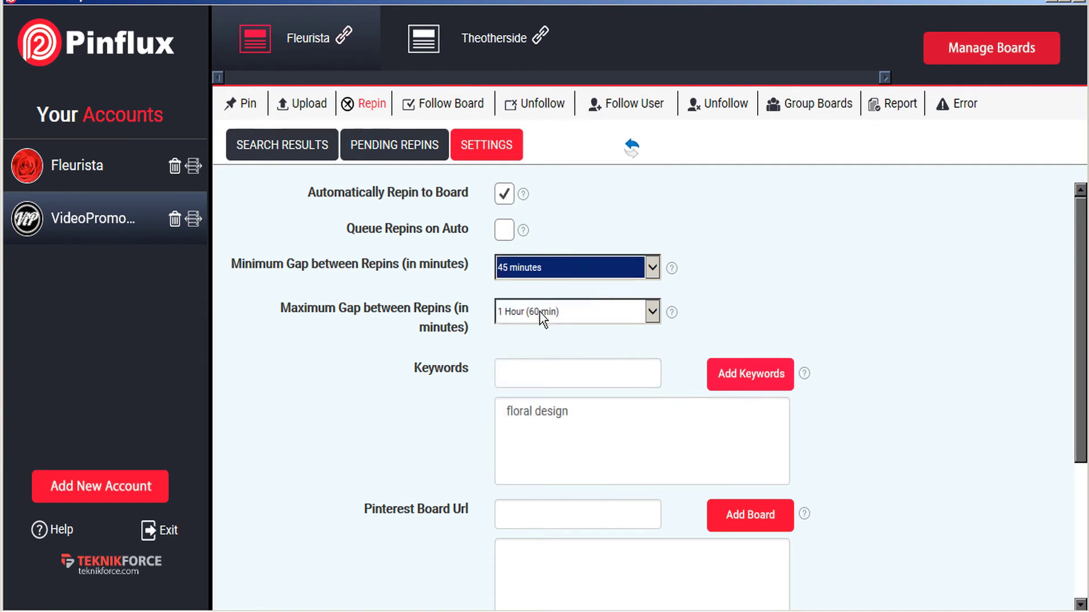
left_click(541, 314)
left_click(581, 331)
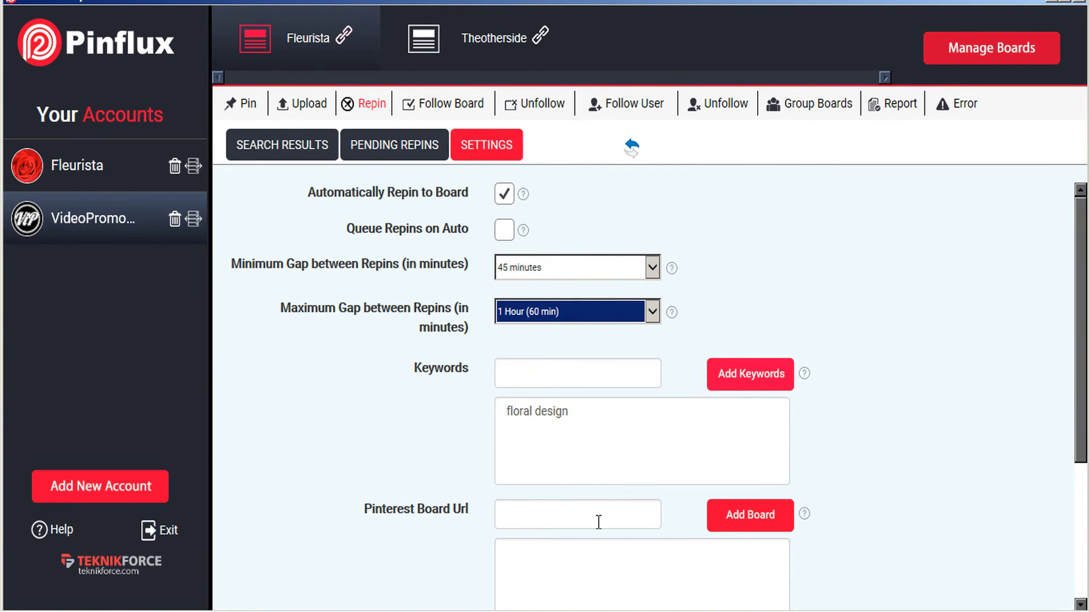
scroll(598, 521, "down", 3)
scroll(914, 414, "down", 2)
scroll(584, 522, "down", 1)
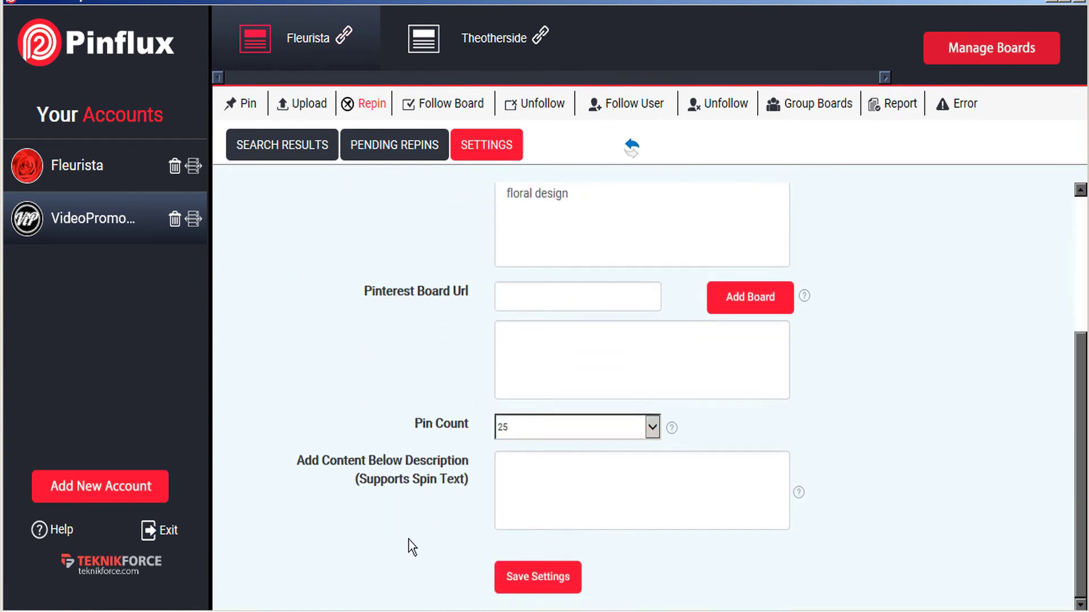
left_click(526, 578)
left_click(614, 338)
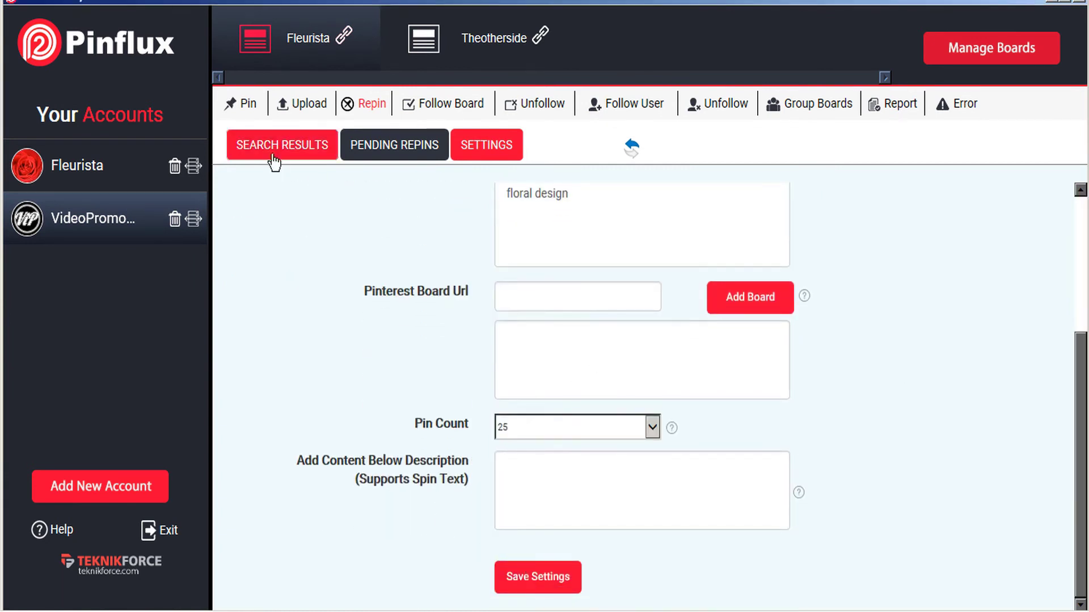
left_click(277, 155)
Repin the 6860324 and Burnettsboards pins now; queue the gorgeous photo, greenery and Click to edit pins.
left_click(305, 159)
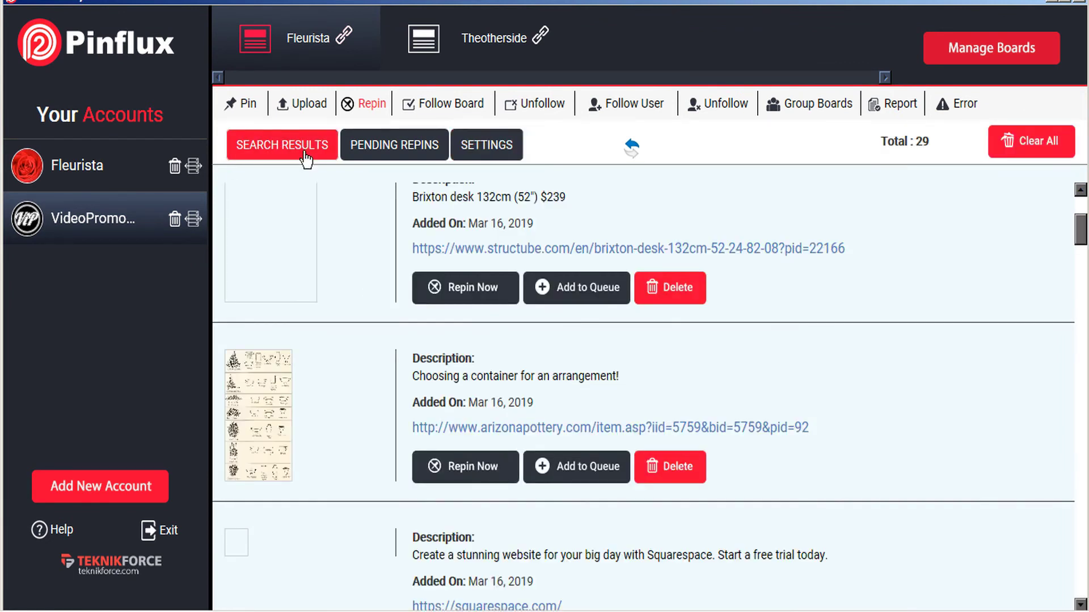
scroll(438, 267, "down", 1)
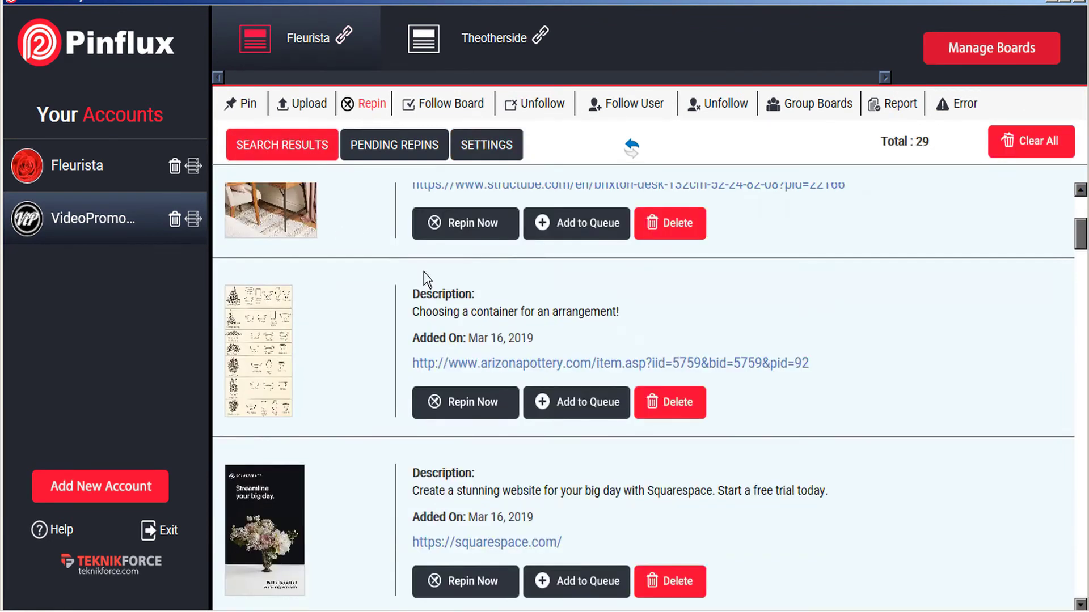
scroll(401, 281, "down", 5)
scroll(401, 282, "down", 2)
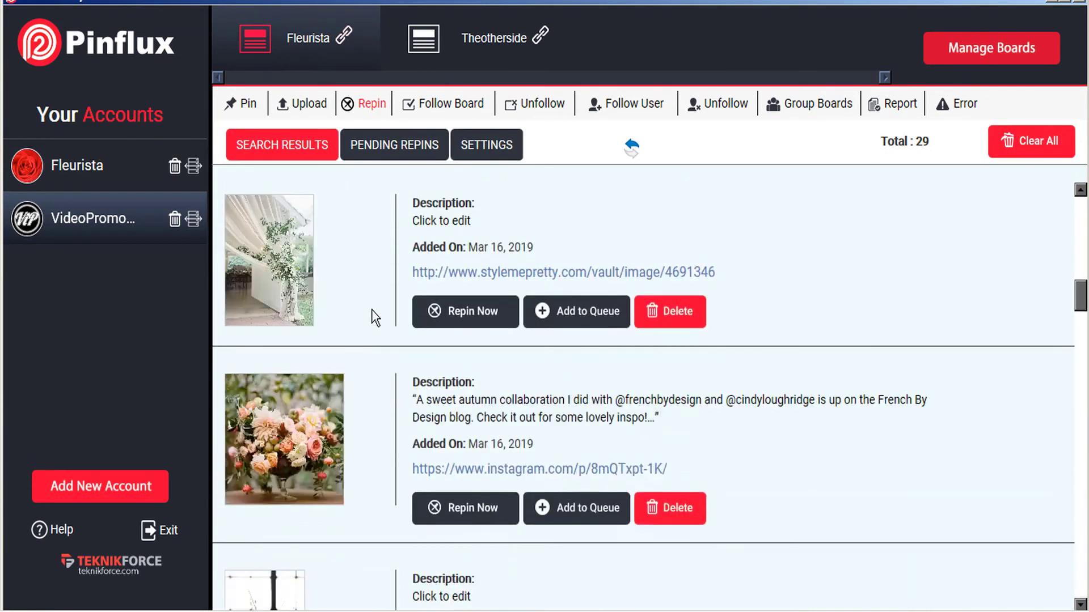
scroll(372, 318, "down", 2)
scroll(370, 319, "down", 1)
scroll(357, 332, "down", 3)
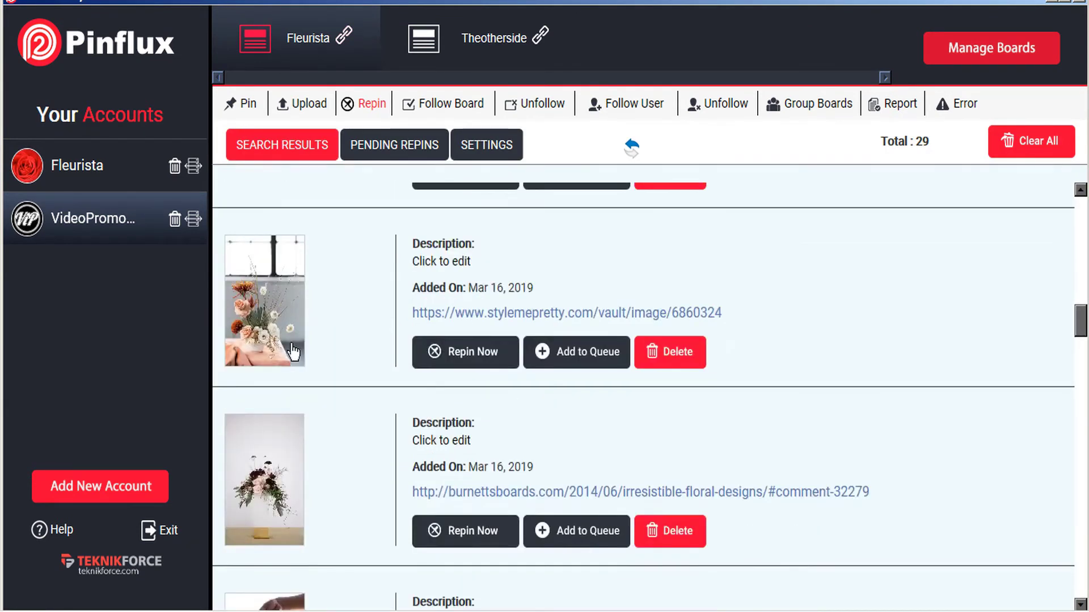
left_click(479, 362)
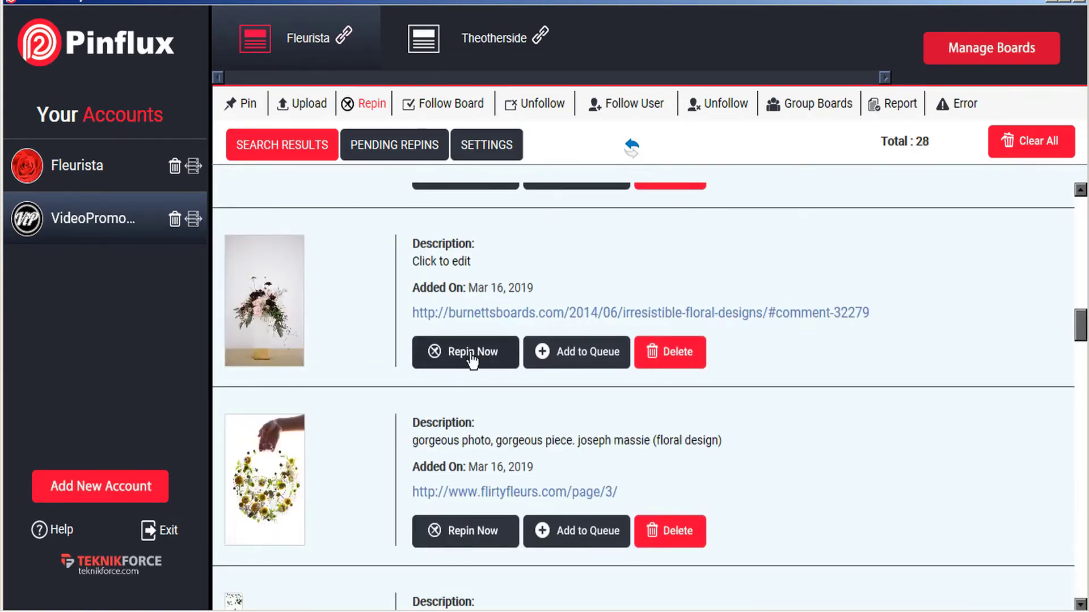
left_click(470, 357)
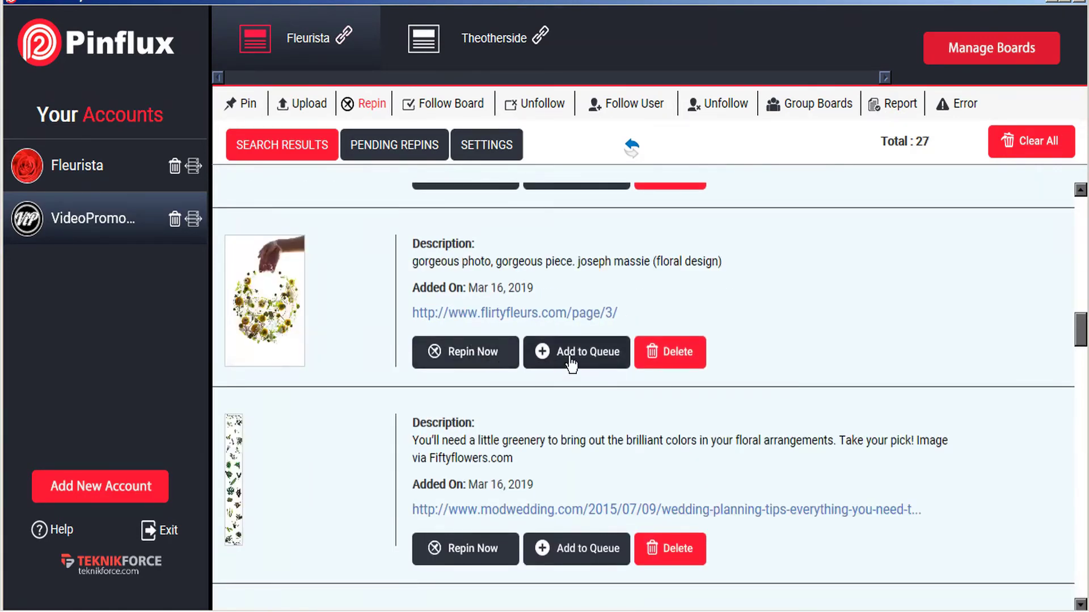
left_click(570, 363)
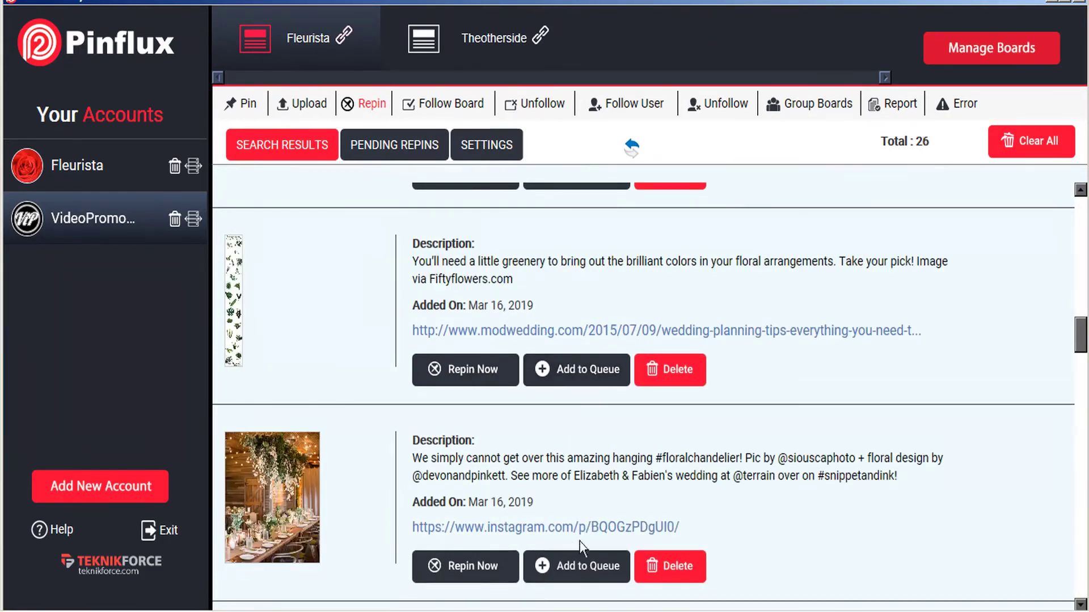
left_click(587, 370)
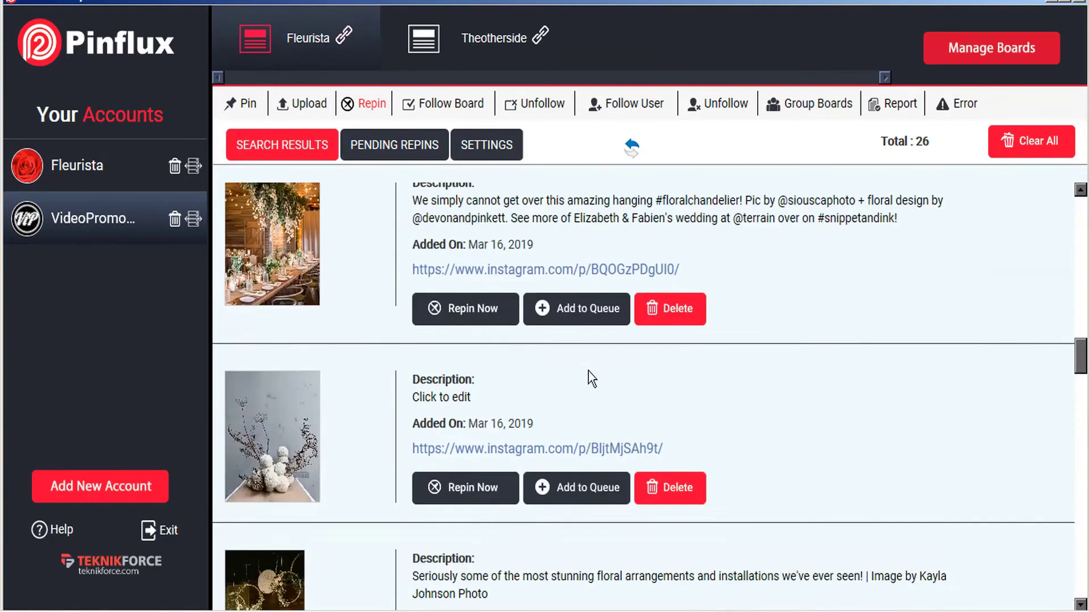
left_click(576, 423)
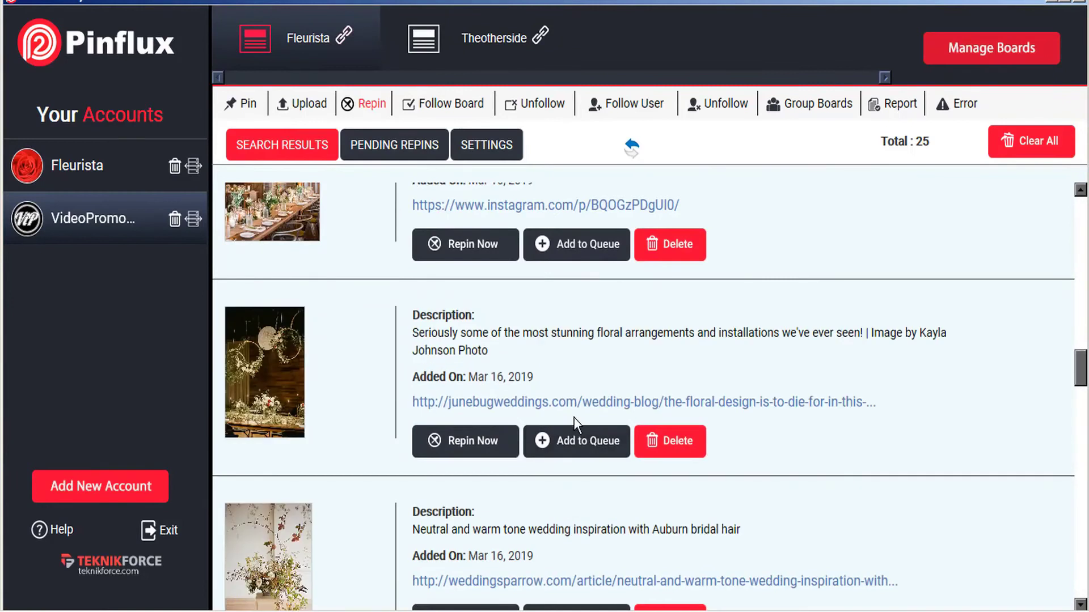
Review the pending repins and the repin settings.
left_click(391, 152)
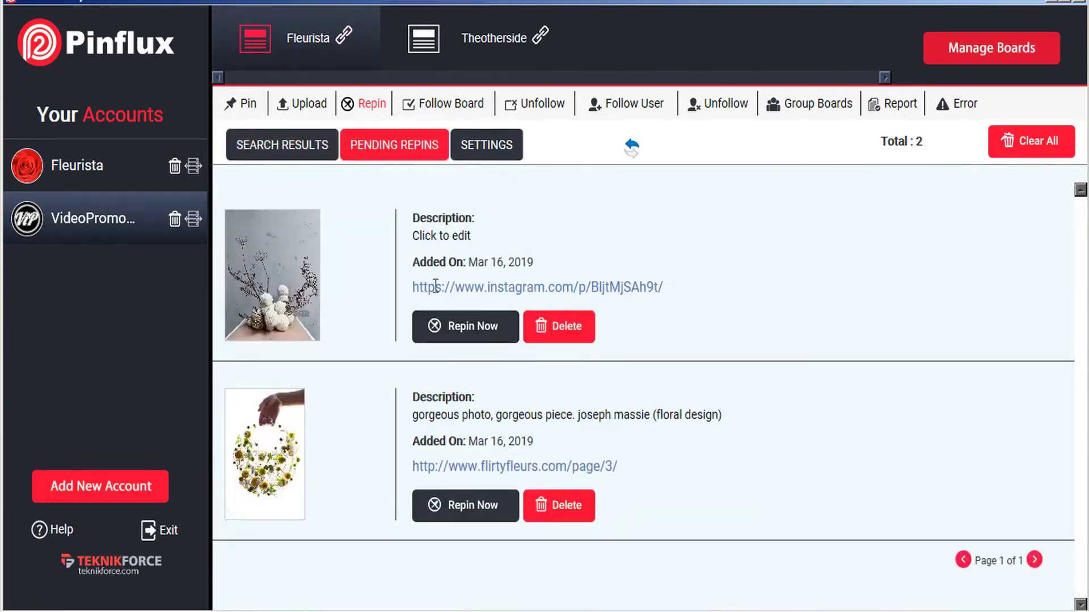
left_click(496, 147)
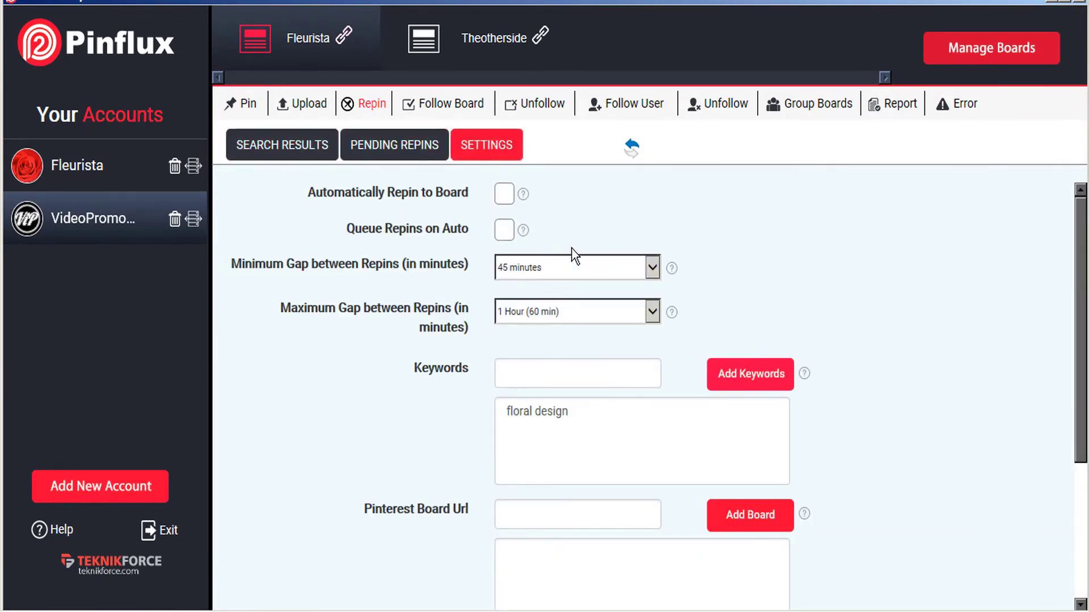
left_click(435, 106)
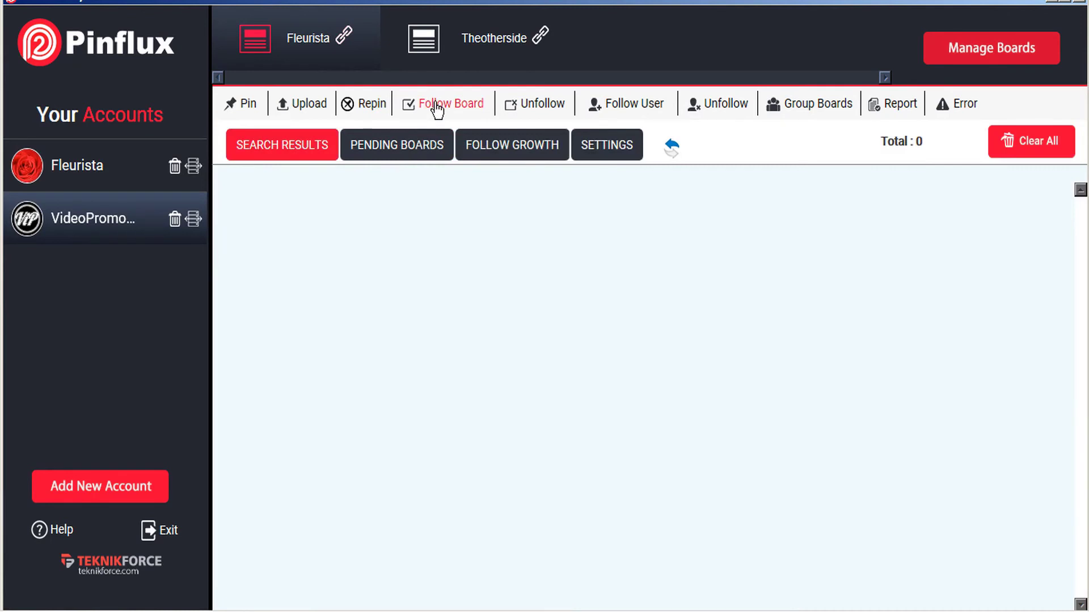
Add the keyword 'floral design' to the board-follow settings.
left_click(612, 143)
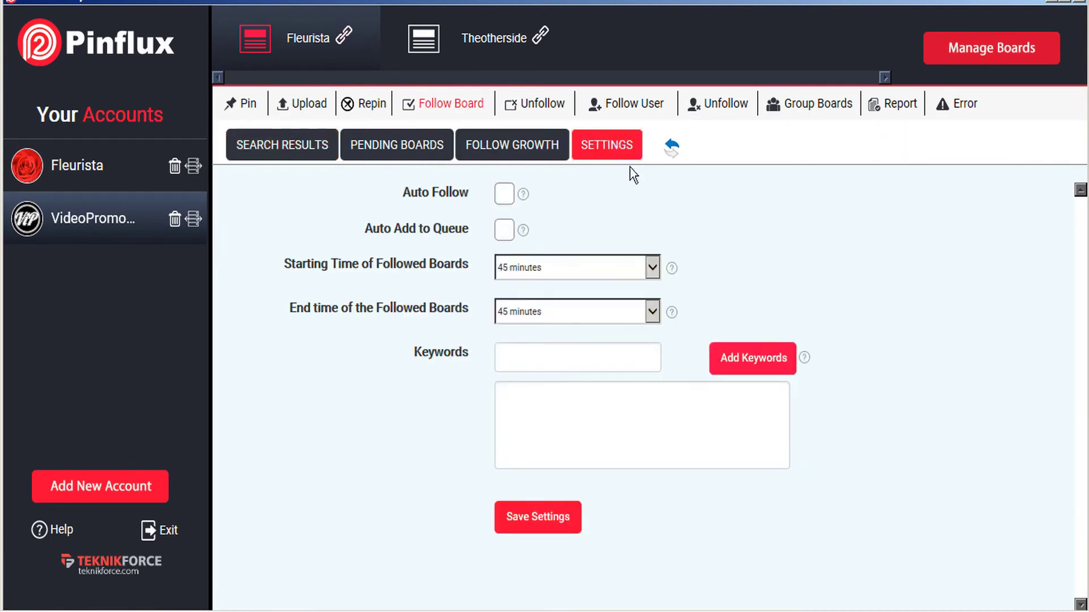
left_click(616, 358)
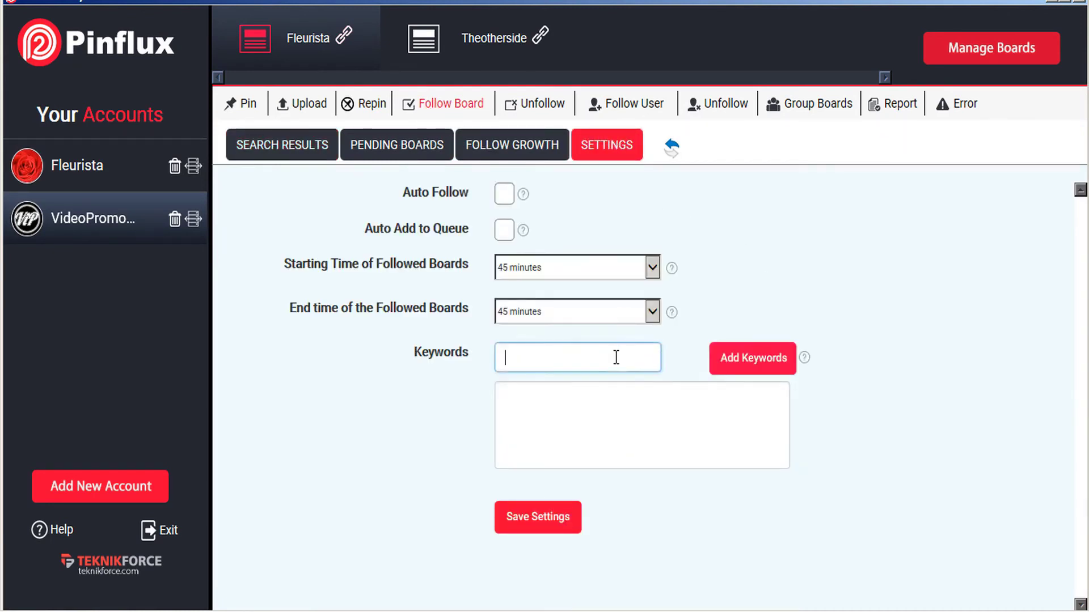
type("floraldes")
type("ign")
key("ctrl+a")
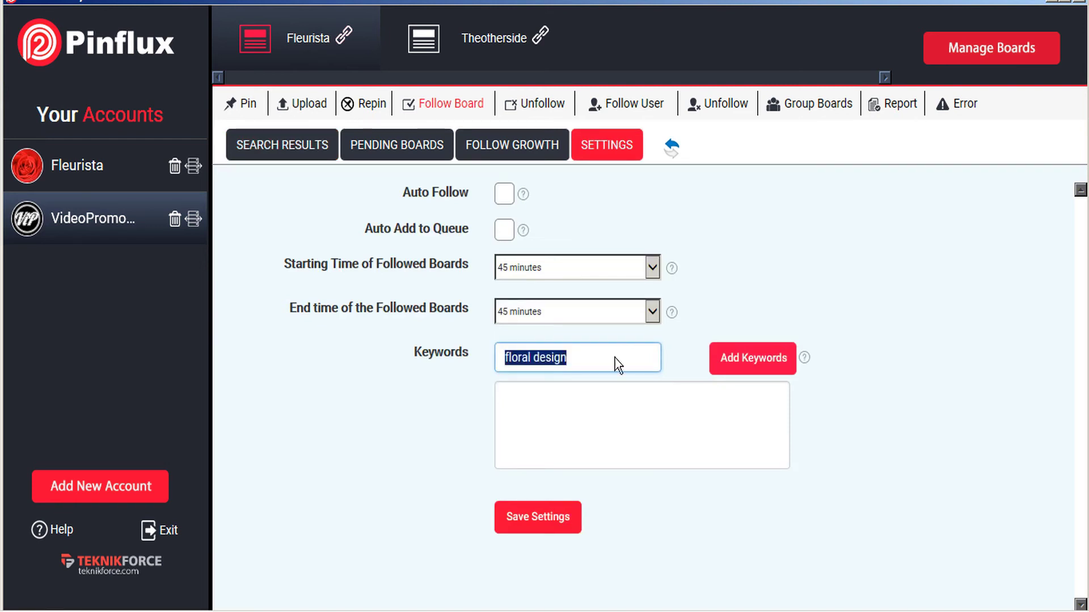
left_click(618, 361)
left_click(743, 368)
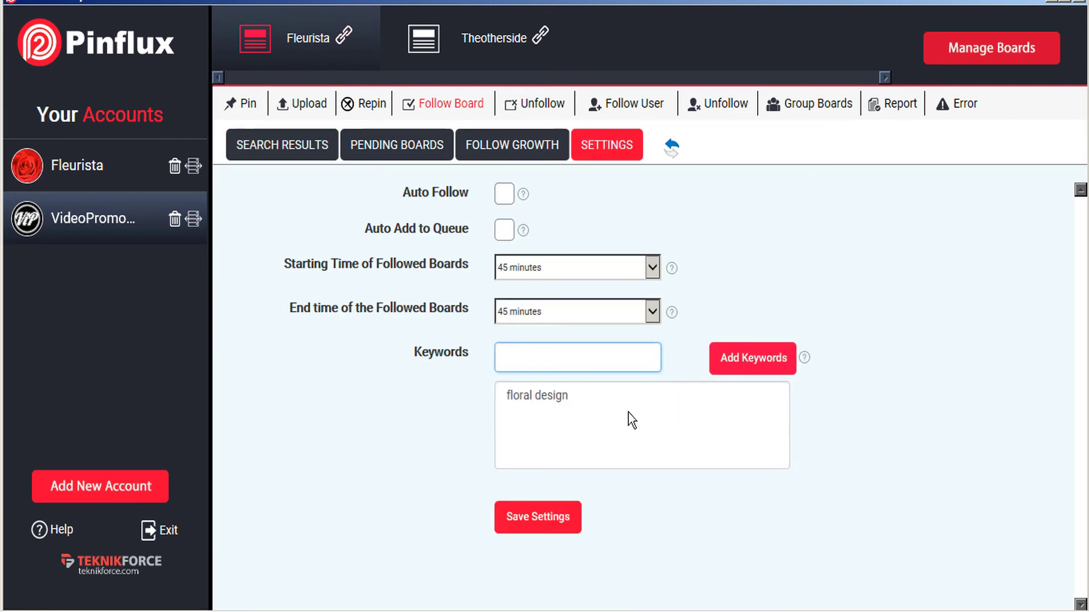
Set the end time to 1 hour and starting time to 20 minutes, then save.
left_click(653, 312)
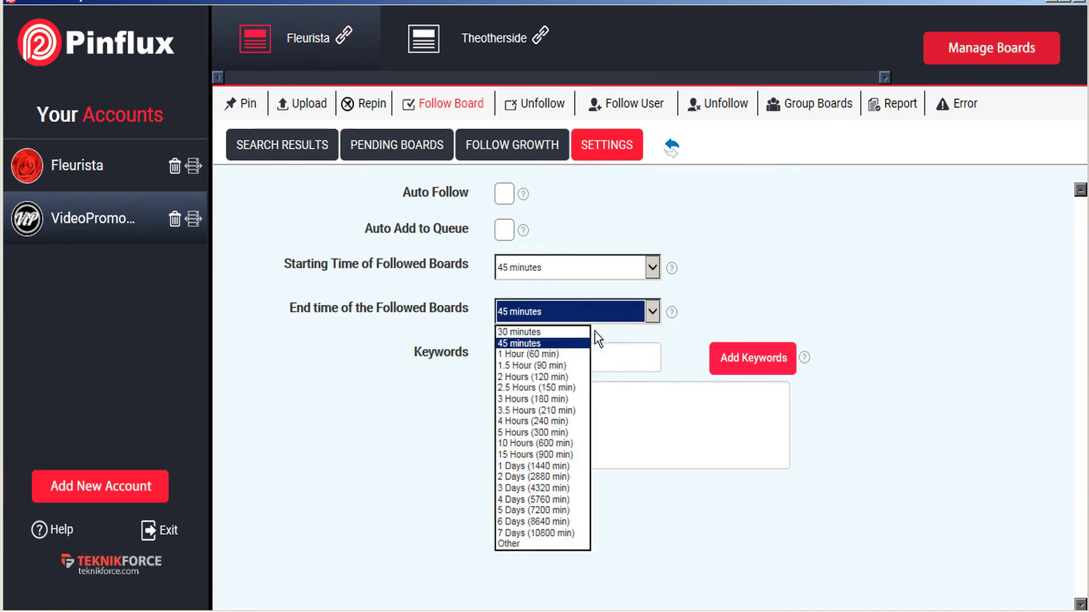
left_click(552, 354)
left_click(596, 267)
left_click(576, 287)
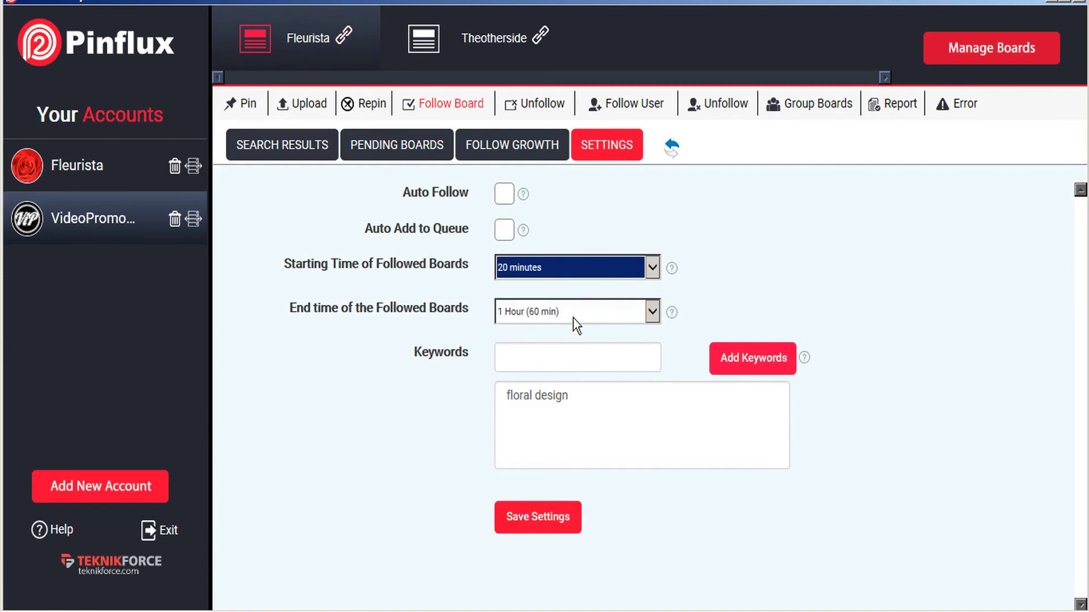
left_click(544, 521)
left_click(607, 336)
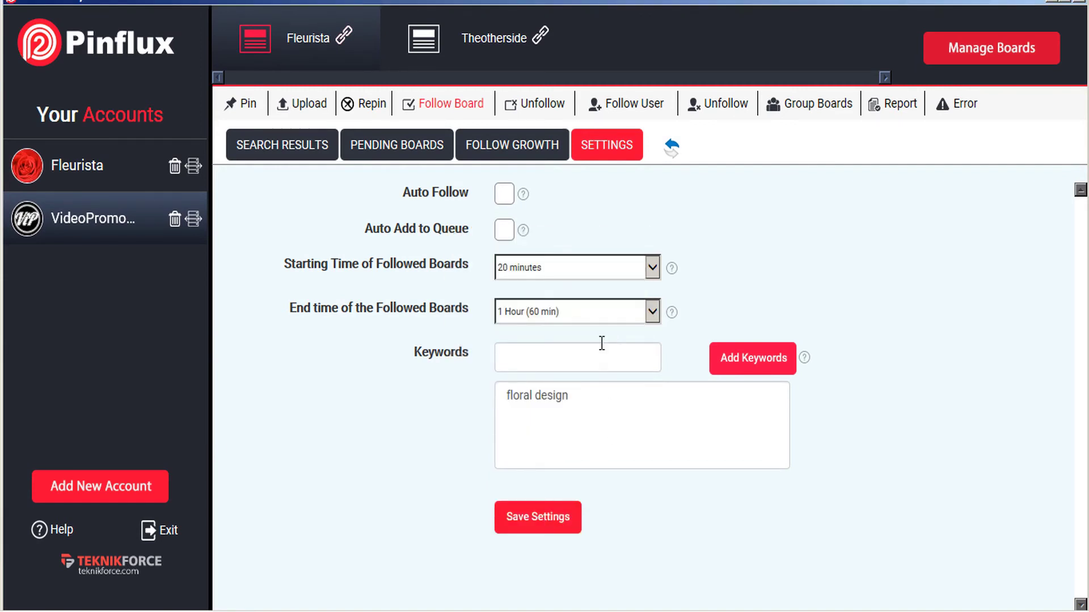
Follow the Floral Design and Floral Design-INSPIRATION boards immediately from the search results.
left_click(287, 149)
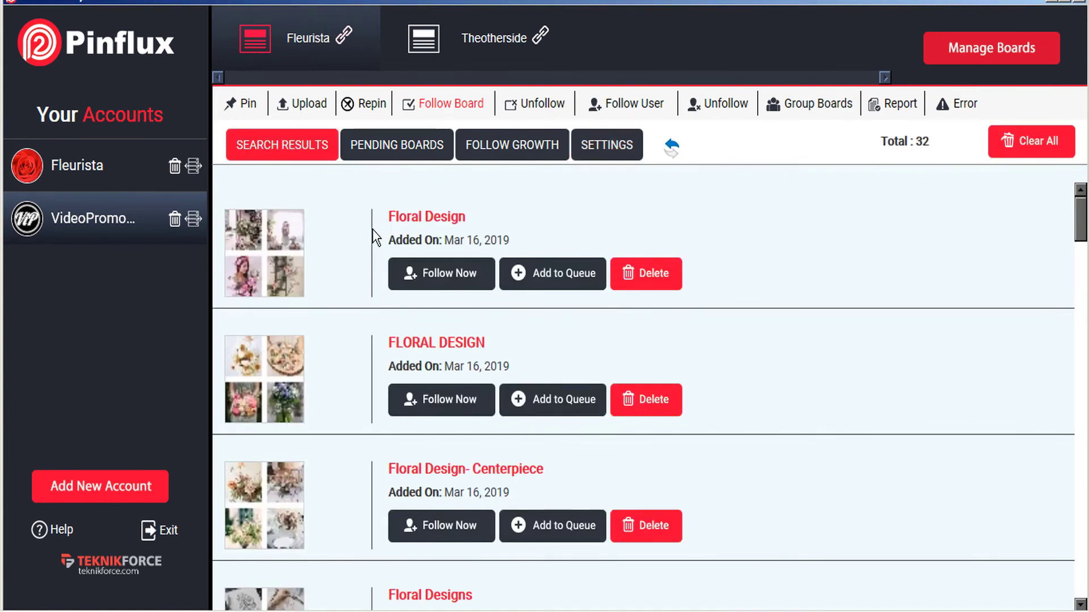
left_click(436, 281)
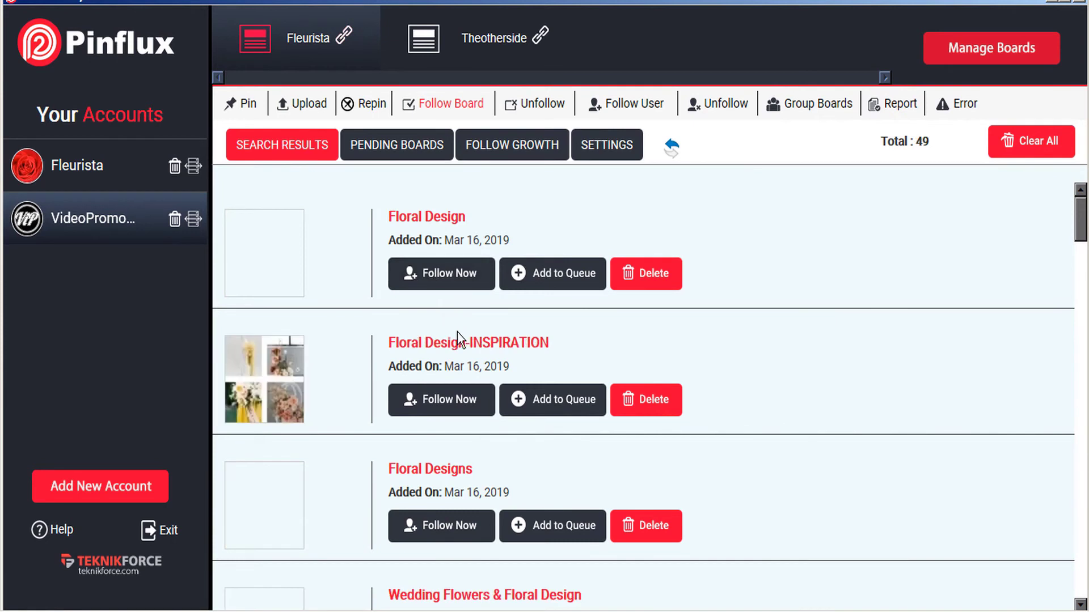
left_click(457, 401)
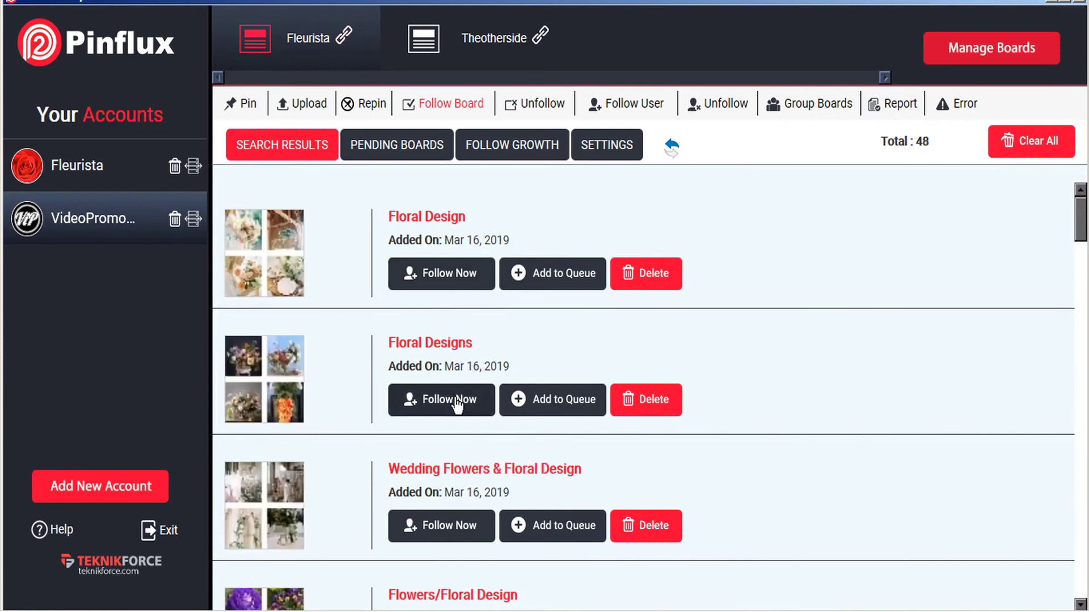
Queue Floral Designs, Floral Design and Wedding Flowers & Floral Design, then view pending boards.
left_click(567, 399)
left_click(567, 277)
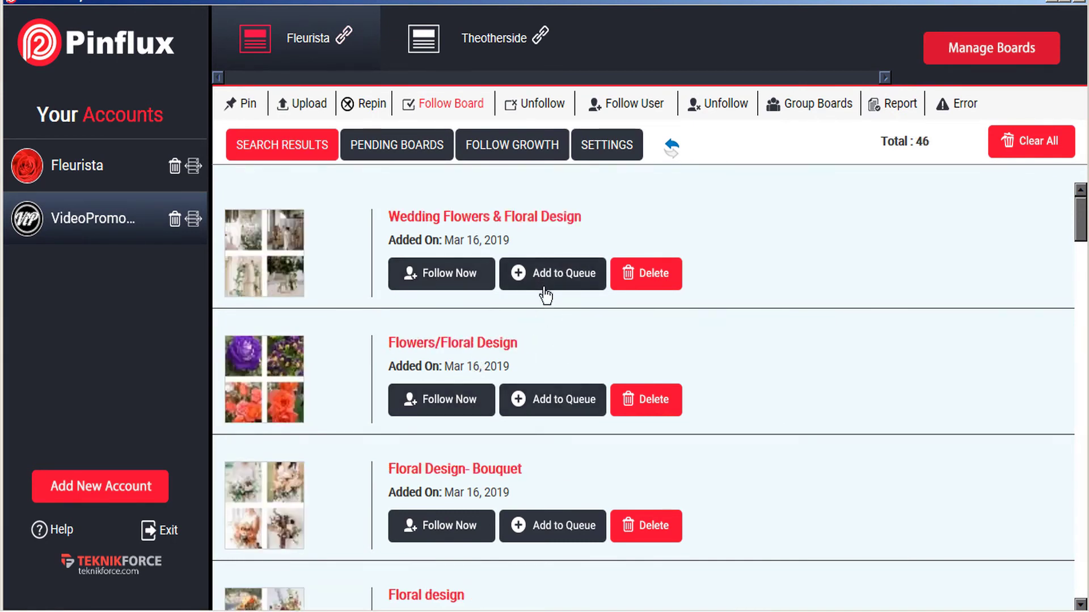
left_click(553, 277)
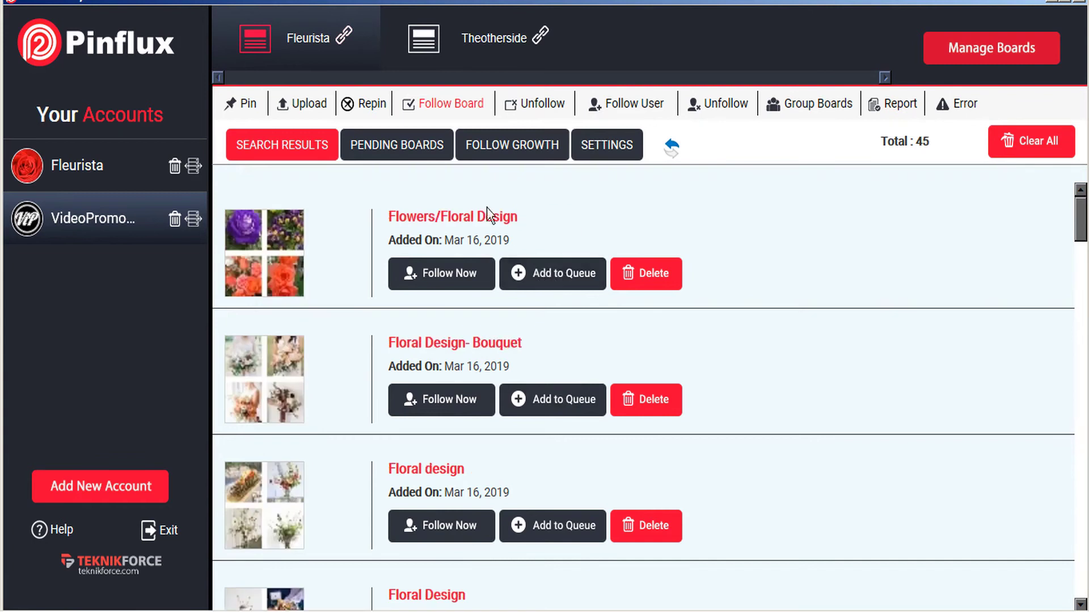
left_click(401, 146)
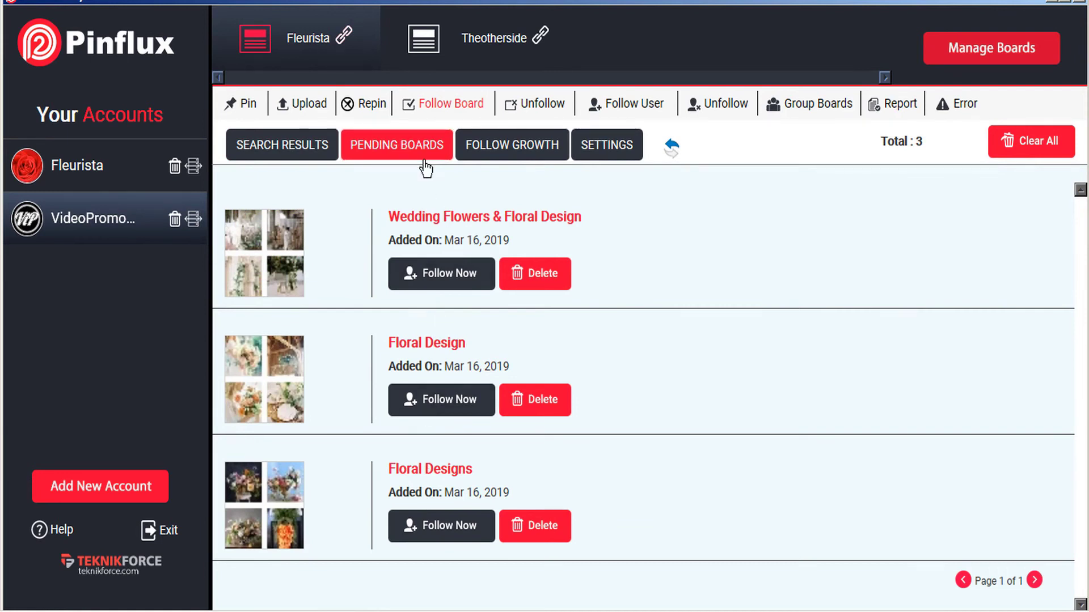
left_click(619, 150)
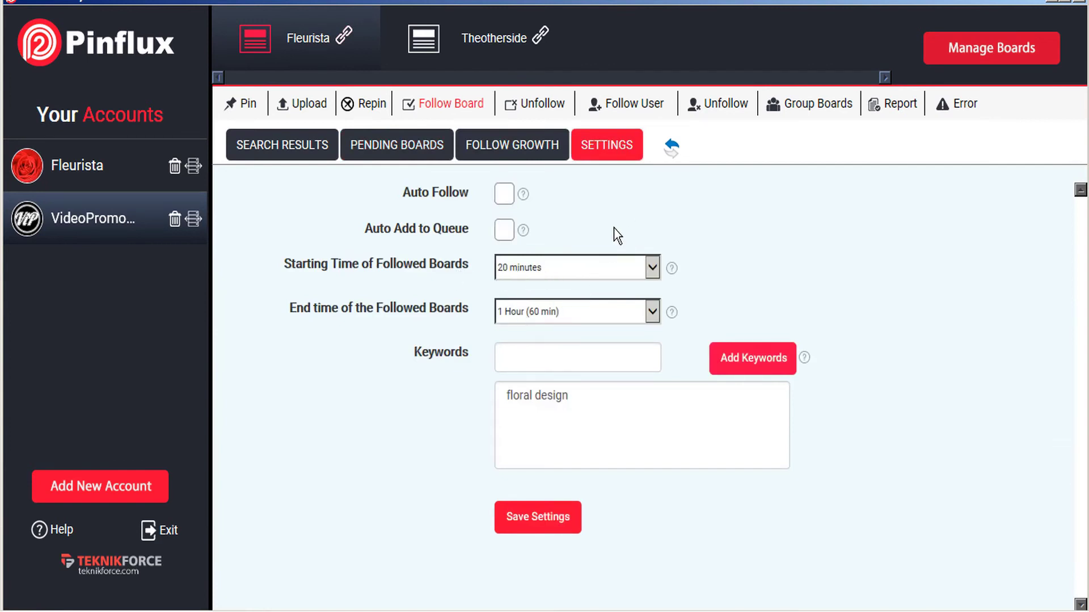
Check the board-follow growth chart showing two follows on 03-16-2019, then view the board-unfollow list.
left_click(536, 150)
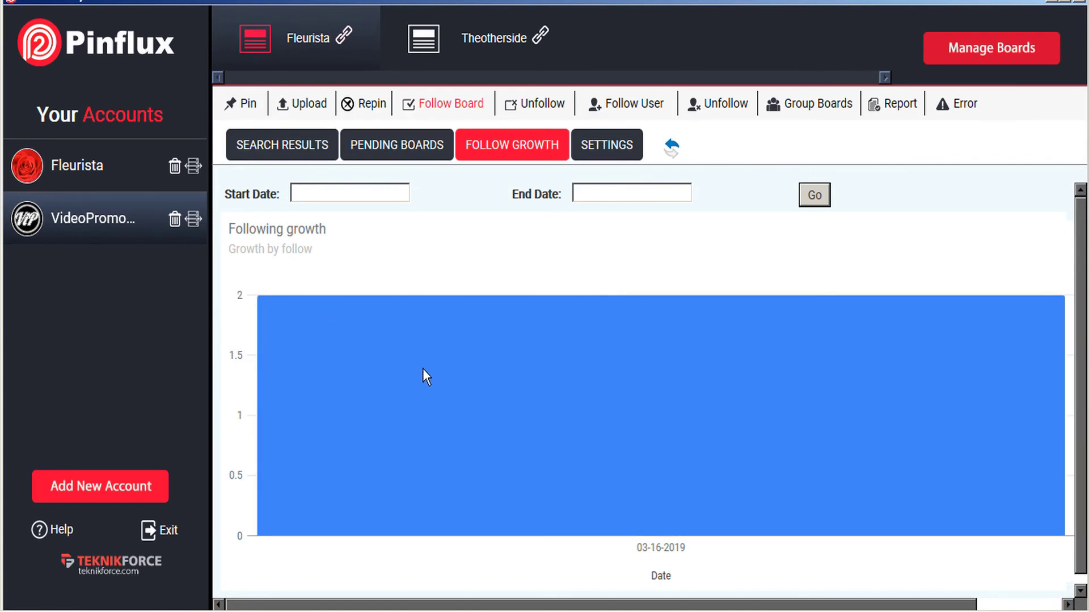
left_click(533, 111)
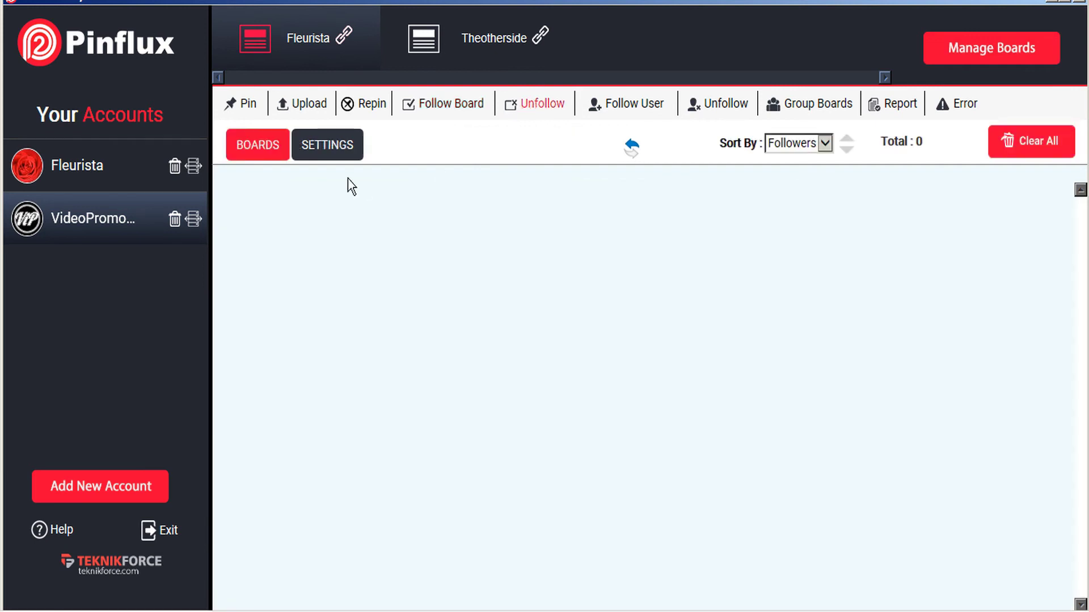
Inspect the board auto-unfollow settings and their minimum pins and followers thresholds.
left_click(344, 158)
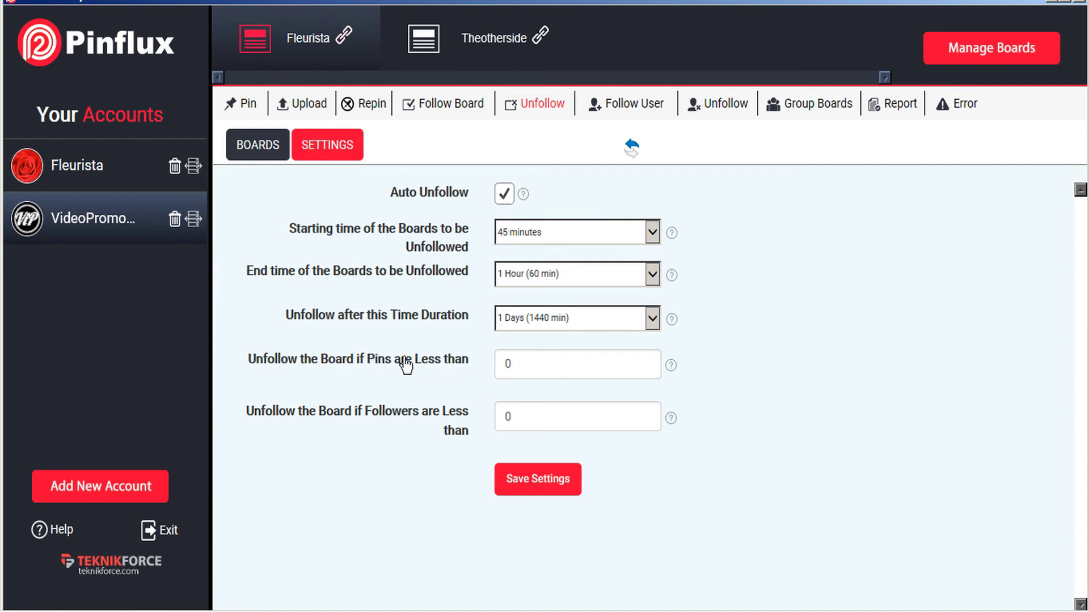
double_click(521, 365)
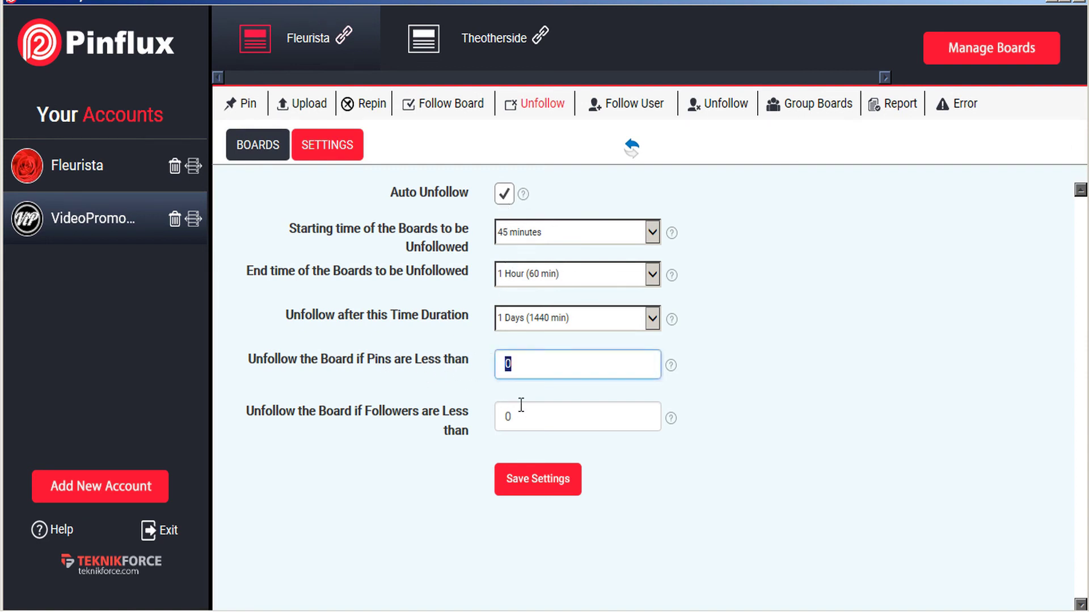
left_click(538, 416)
double_click(538, 416)
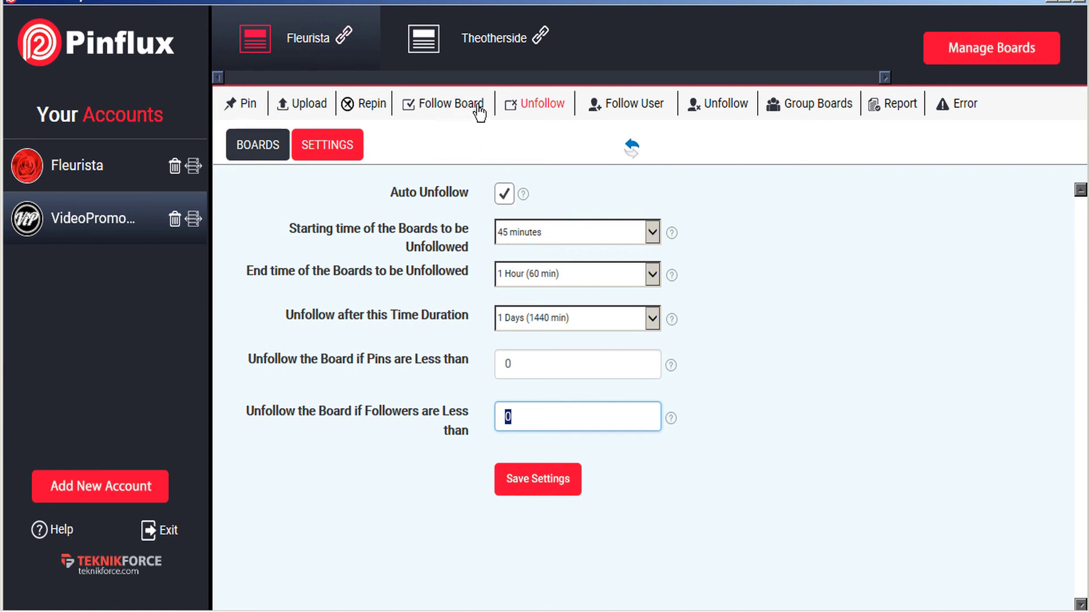
left_click(642, 111)
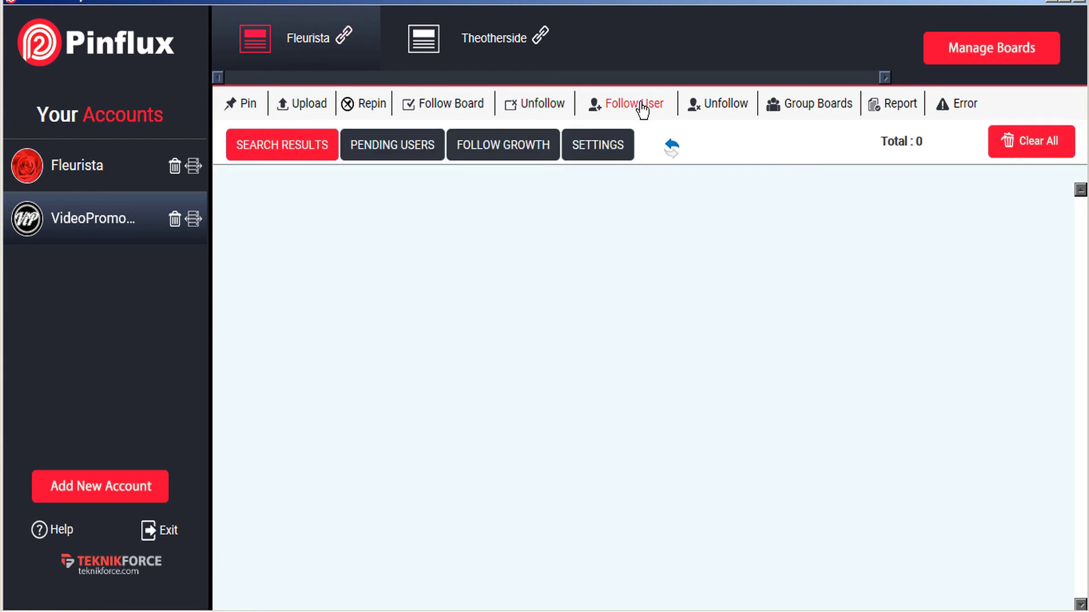
Add the keyword 'floral design' to the user-follow settings.
left_click(609, 149)
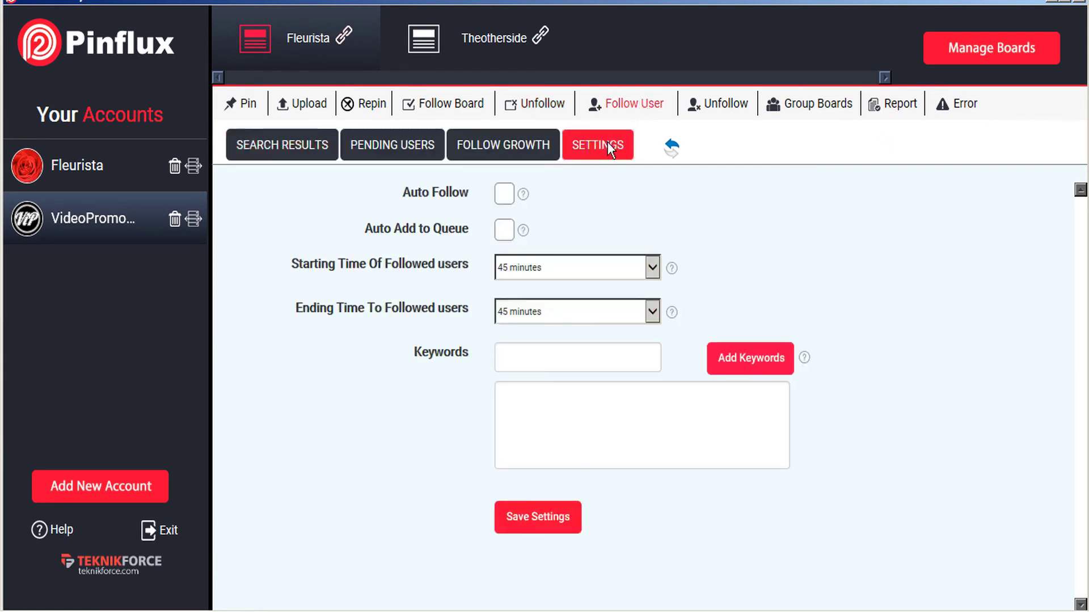
left_click(575, 359)
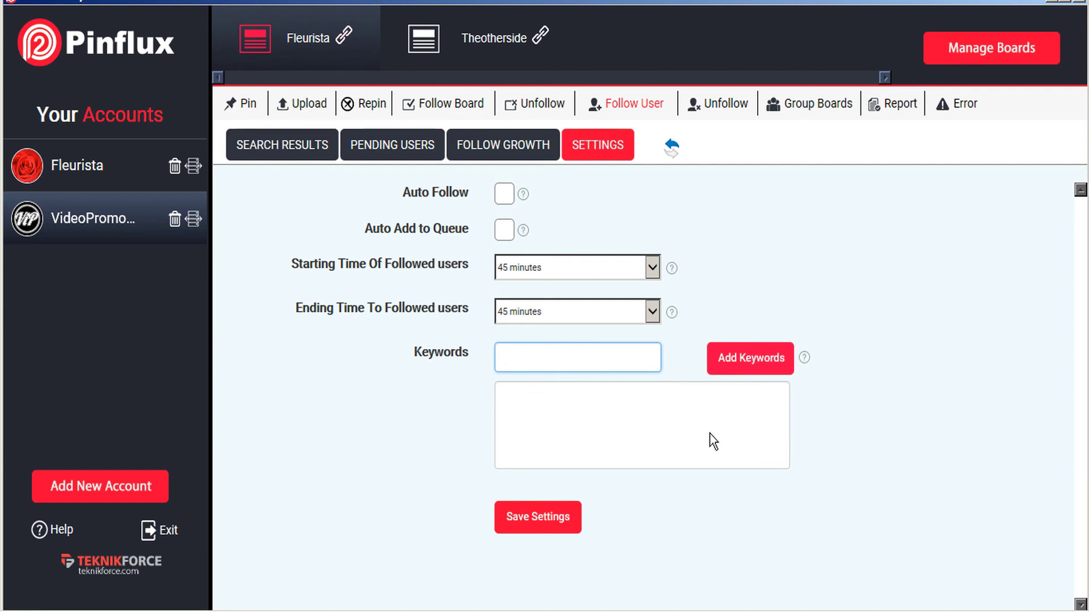
type("floral design")
left_click(746, 359)
Set the starting time to 20 minutes and ending time to 1.5 hours, then save.
left_click(536, 269)
left_click(532, 287)
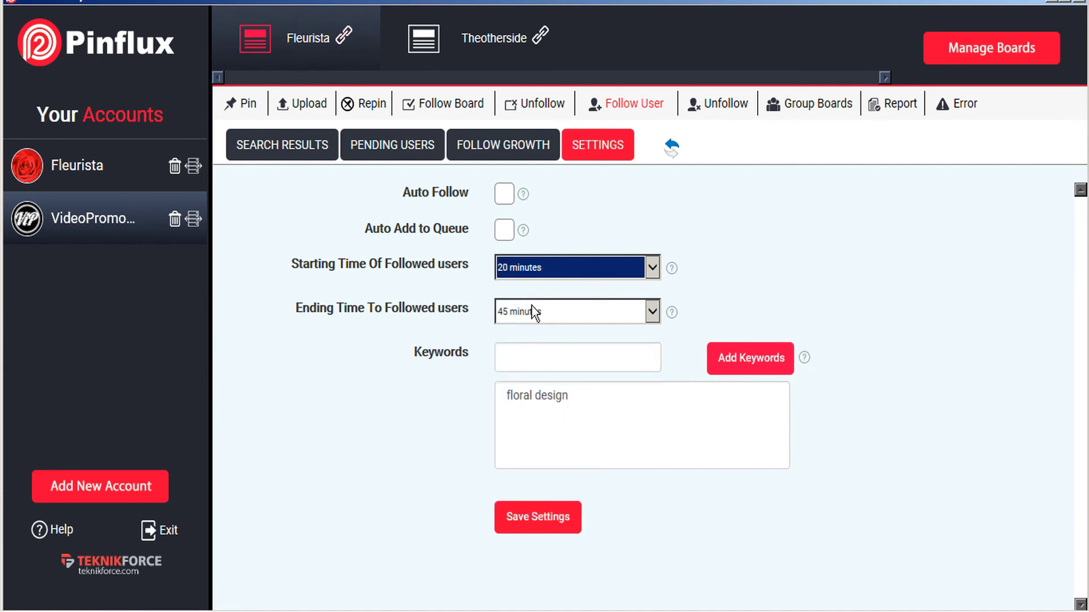
left_click(531, 312)
left_click(527, 358)
left_click(529, 518)
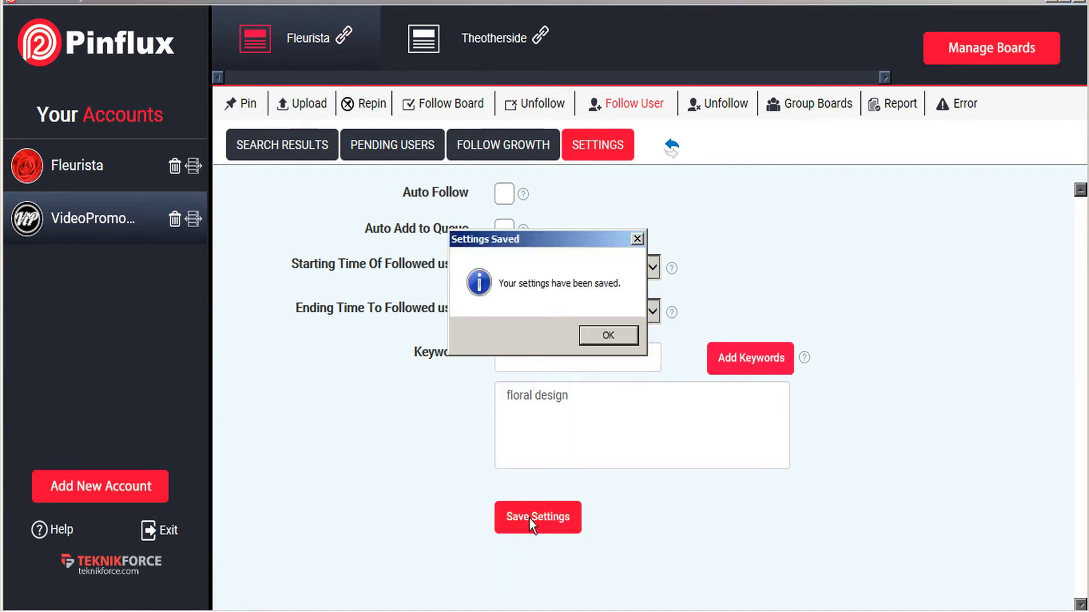
left_click(607, 336)
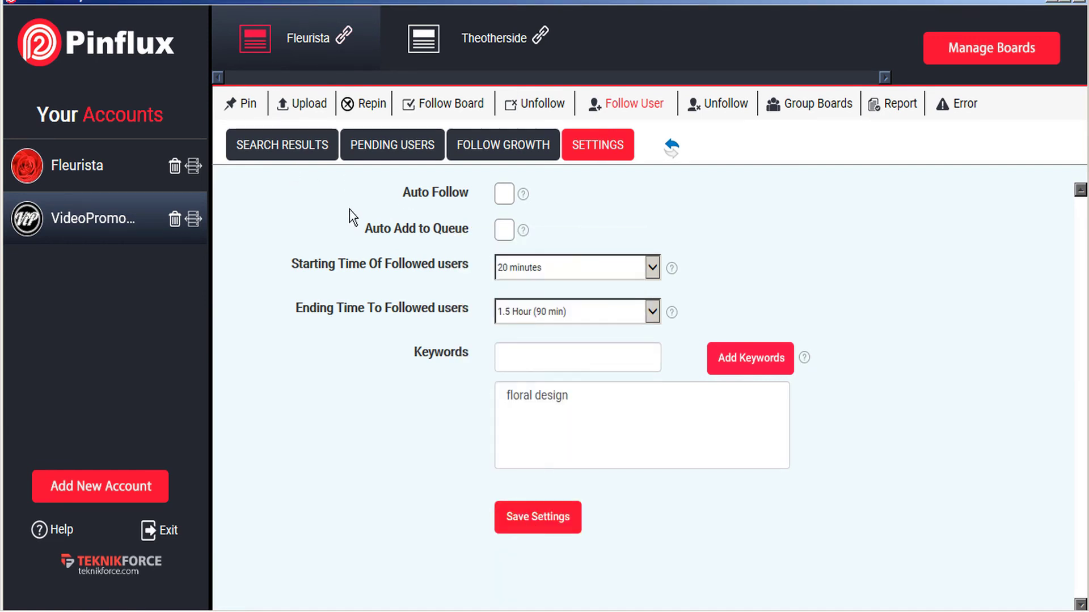
Follow users helianthusfloral and antheiafloral from the user search results.
left_click(311, 151)
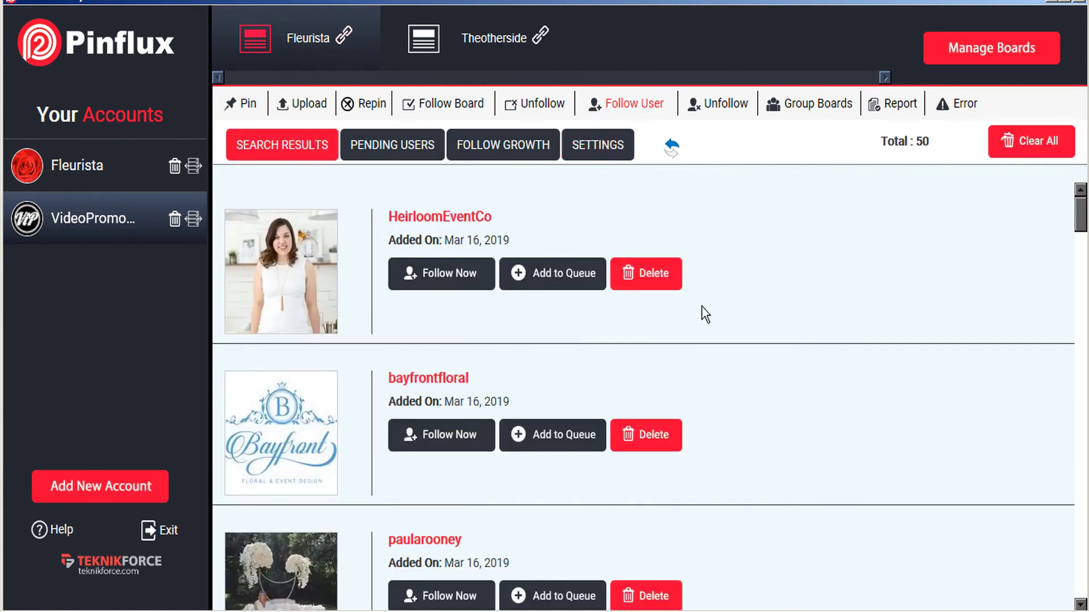
scroll(701, 307, "down", 2)
scroll(702, 308, "down", 2)
scroll(702, 313, "down", 1)
scroll(702, 313, "down", 3)
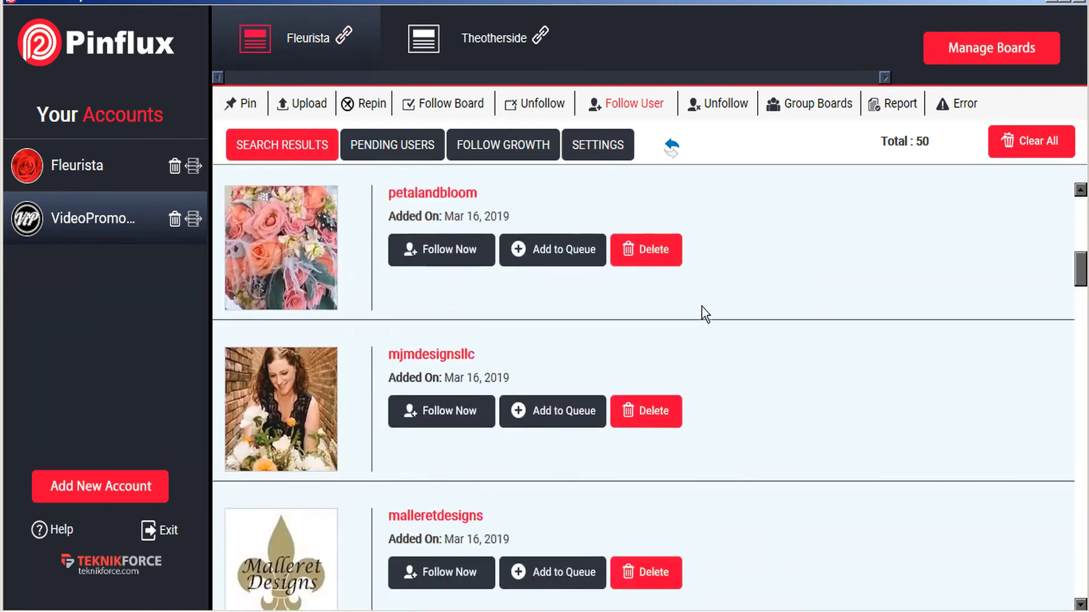
scroll(702, 313, "down", 2)
scroll(701, 313, "down", 2)
scroll(702, 313, "down", 1)
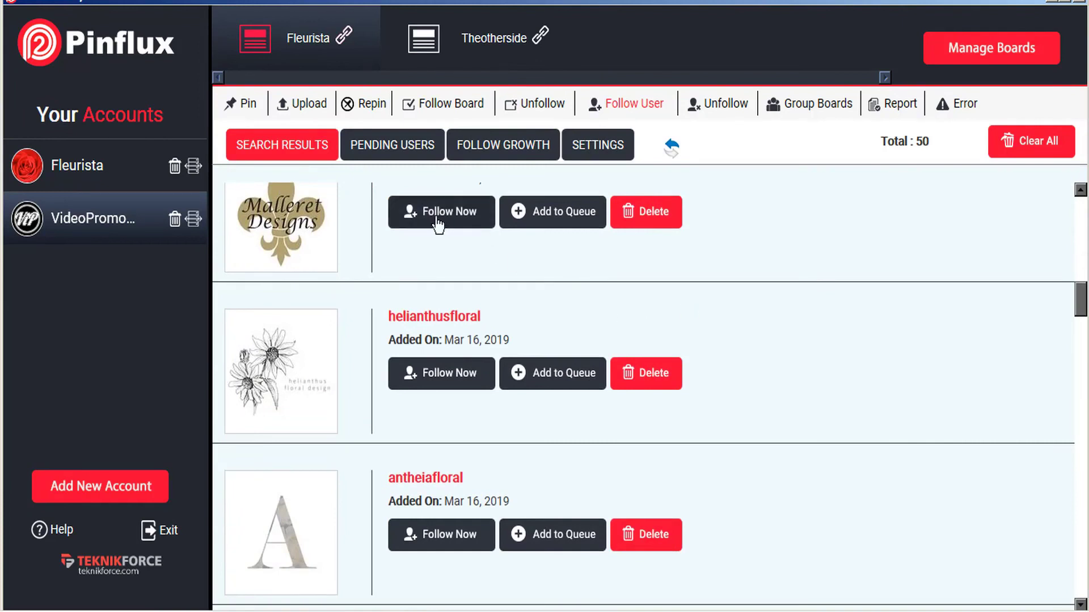
left_click(451, 374)
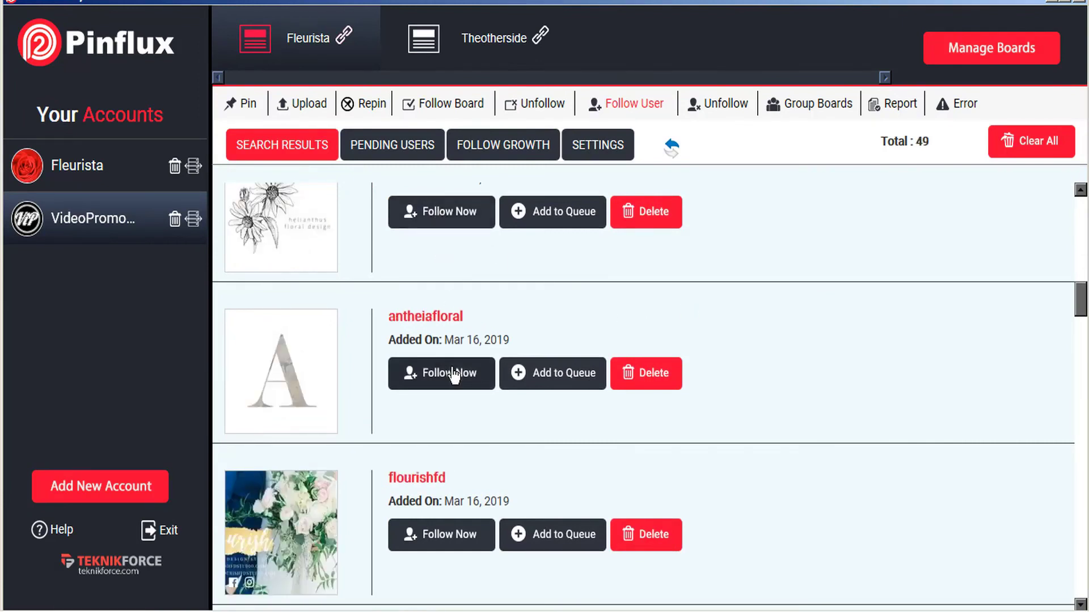
left_click(568, 381)
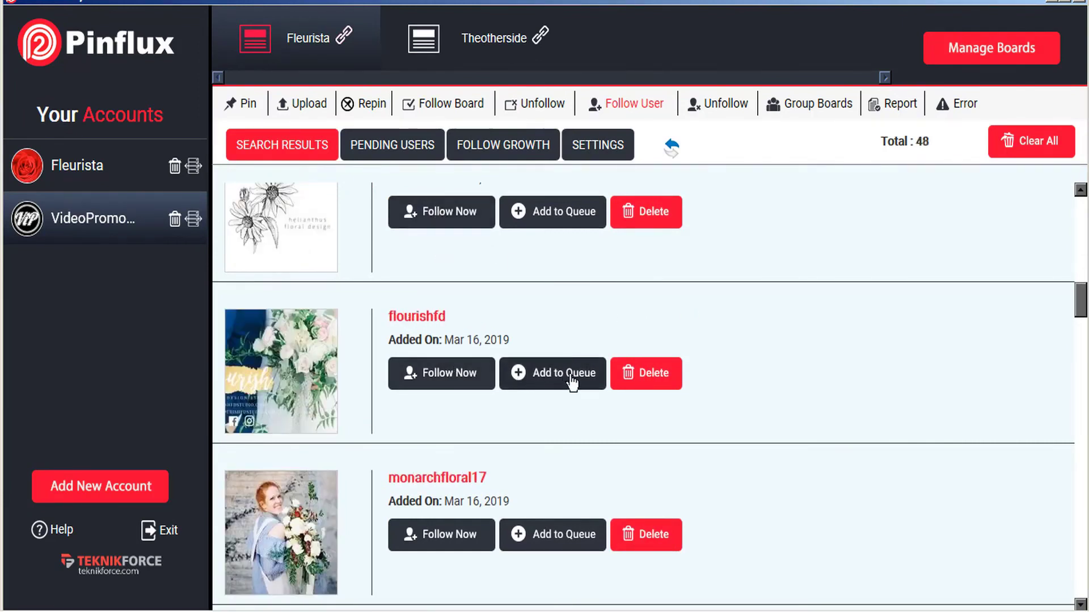
Review the user-follow settings, the automatic user-unfollow settings and the users-to-unfollow list.
left_click(600, 151)
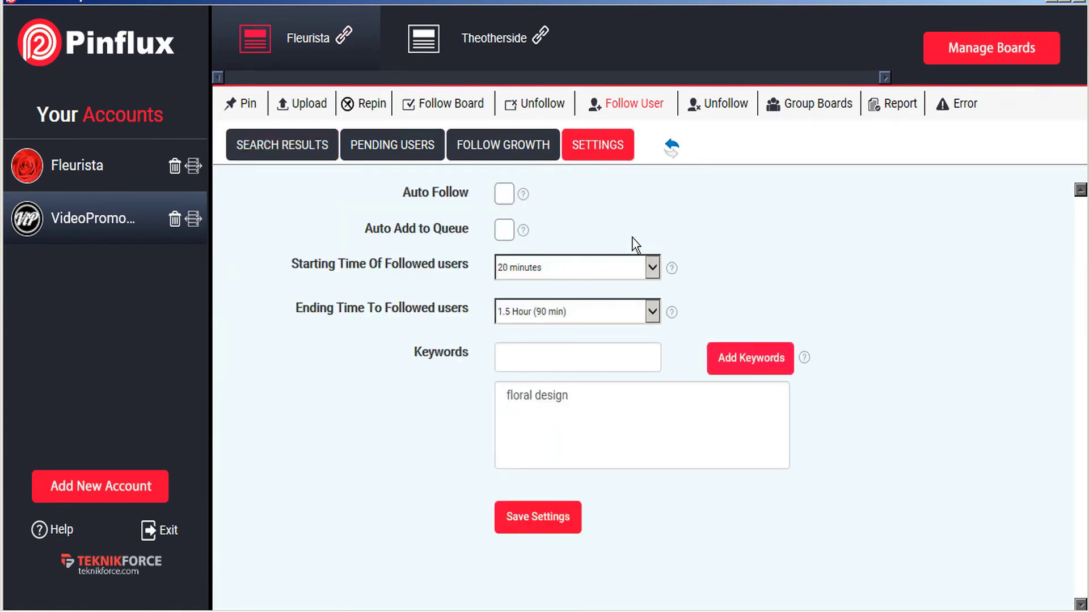
left_click(714, 107)
left_click(328, 144)
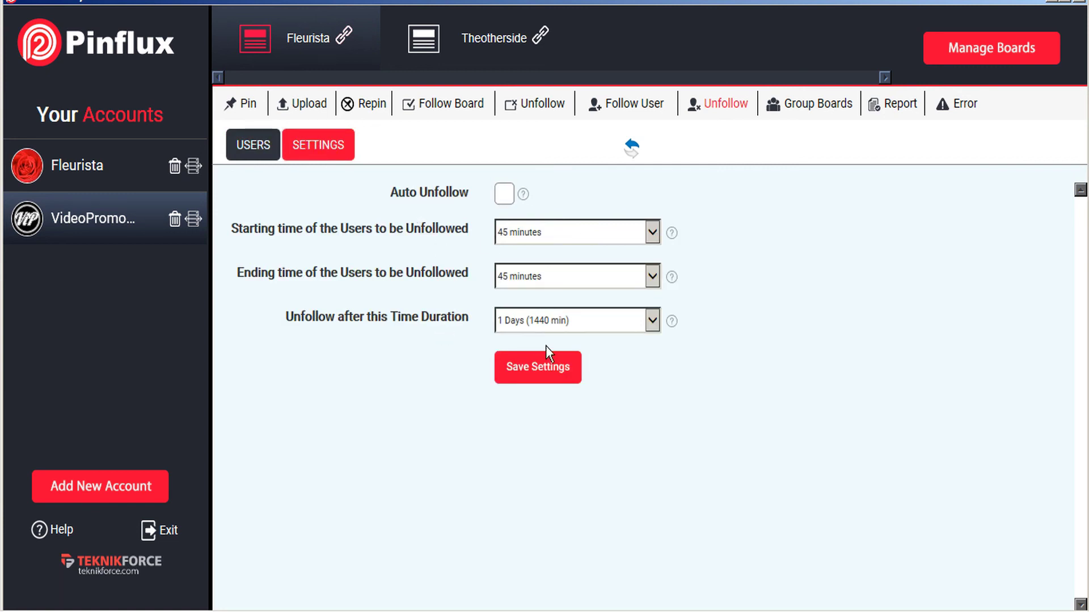
left_click(734, 114)
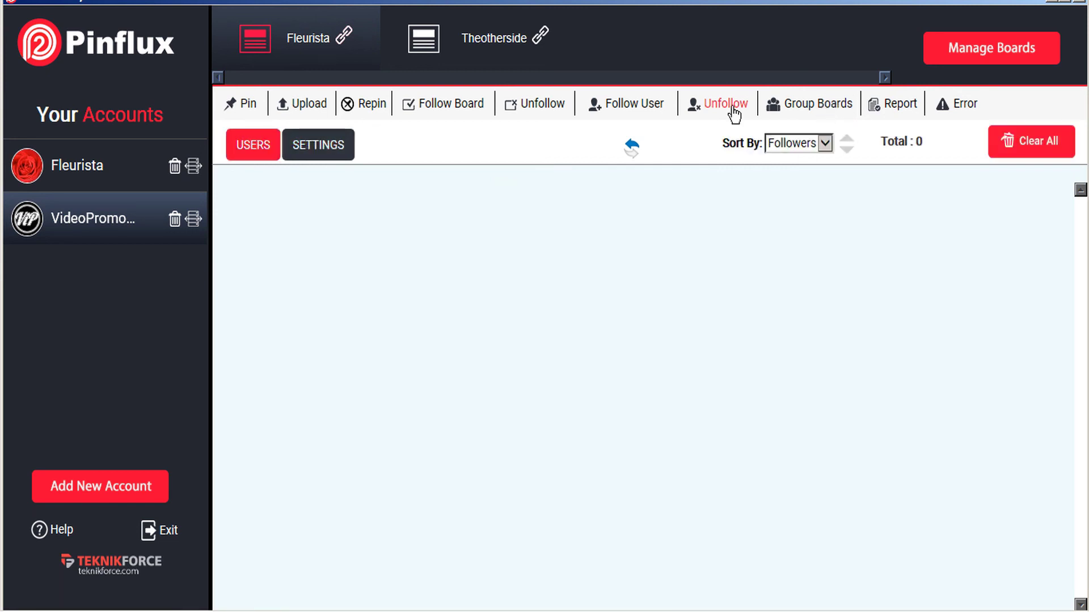
left_click(833, 111)
type("flowers")
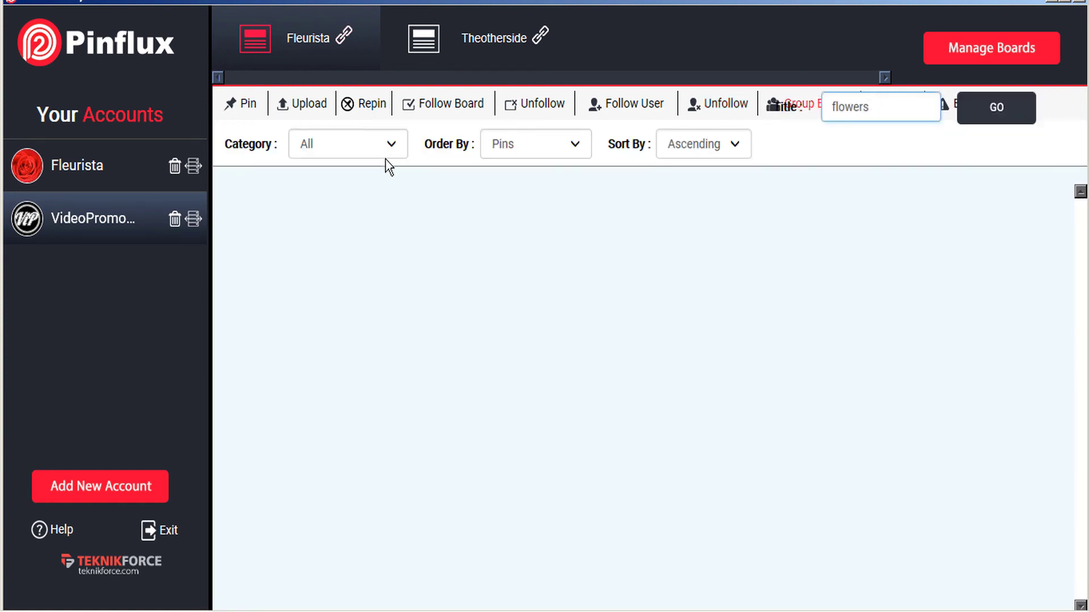
Search group boards with the title 'flowers' and view the results table.
left_click(389, 146)
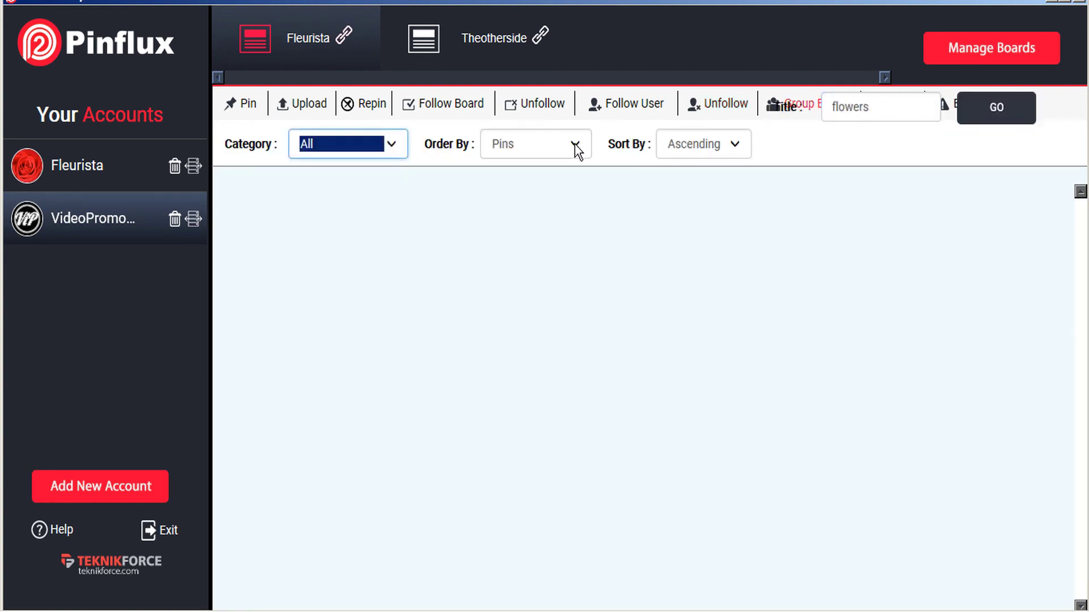
left_click(1007, 109)
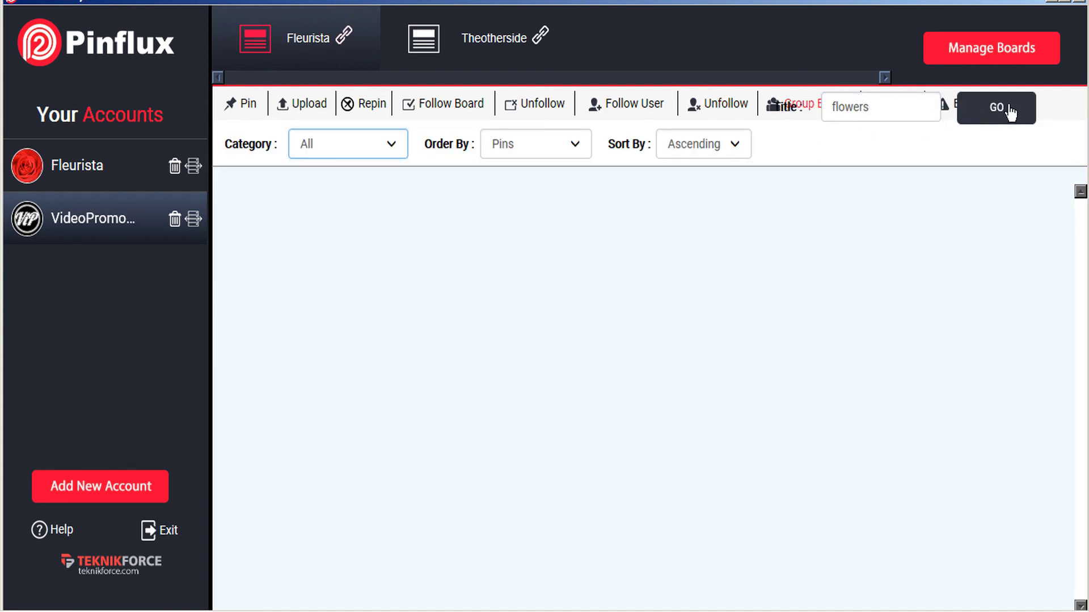
left_click(1009, 112)
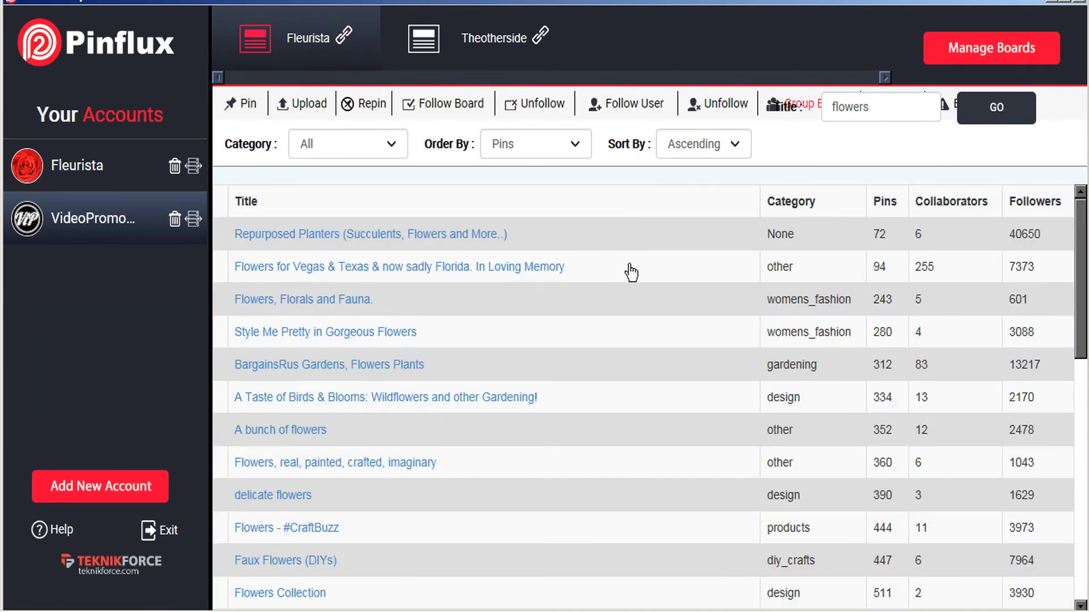
scroll(672, 220, "down", 3)
scroll(673, 220, "down", 5)
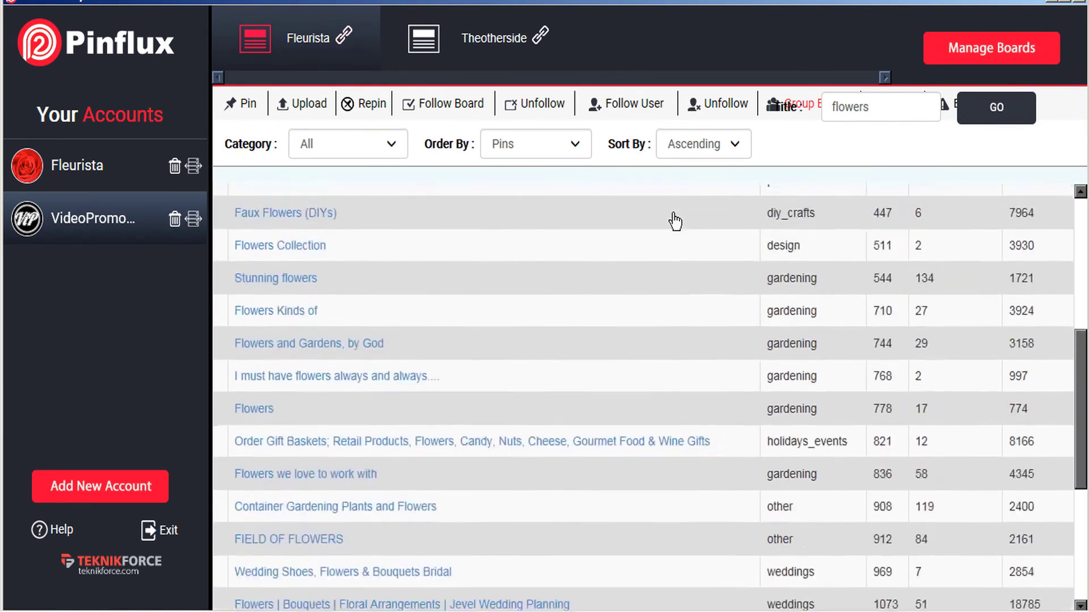
scroll(673, 220, "down", 5)
scroll(675, 221, "up", 10)
scroll(675, 221, "up", 2)
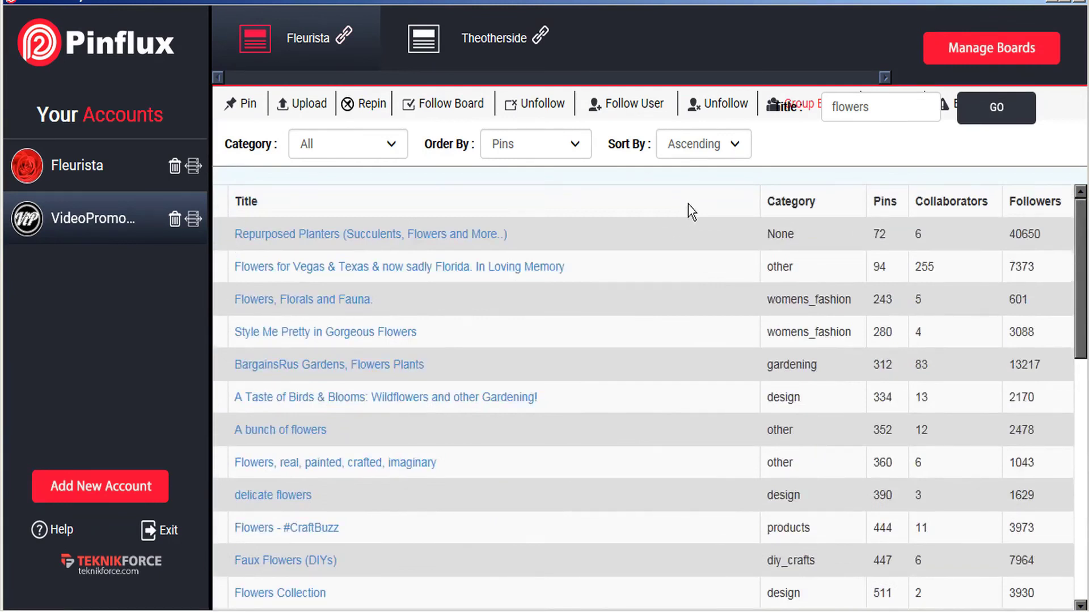